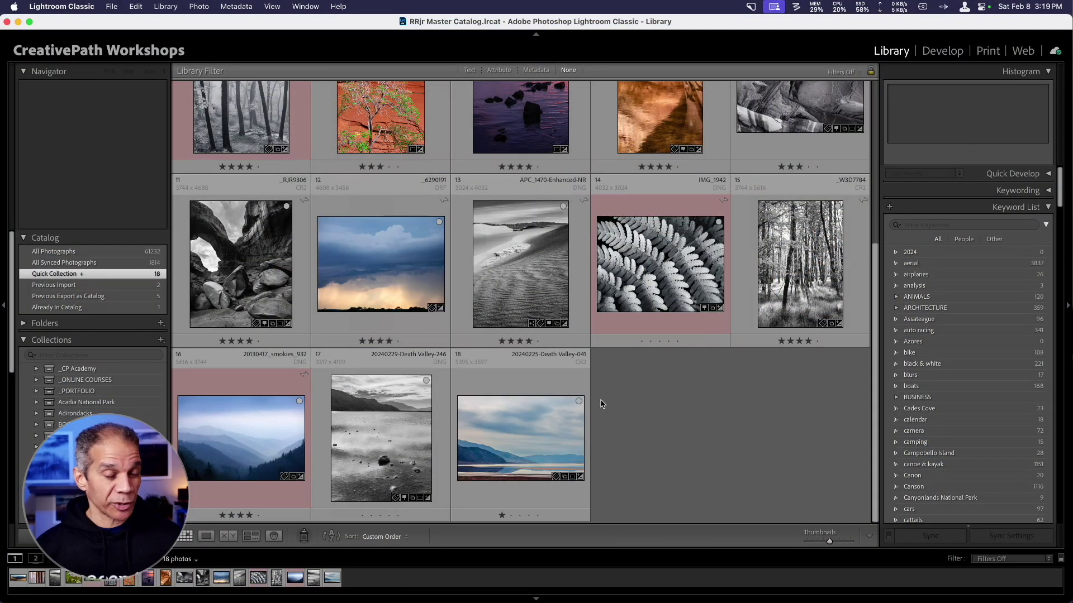
Select photo 18, extend the selection across photos 11–18, drop several photos, then clear the selection.
click(520, 433)
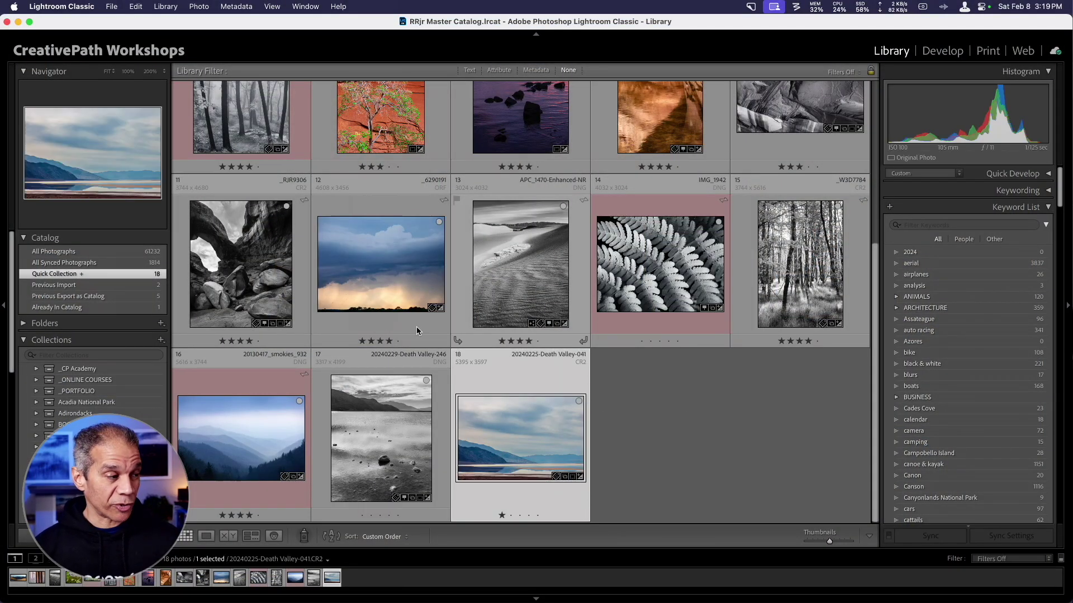
shift+click(263, 265)
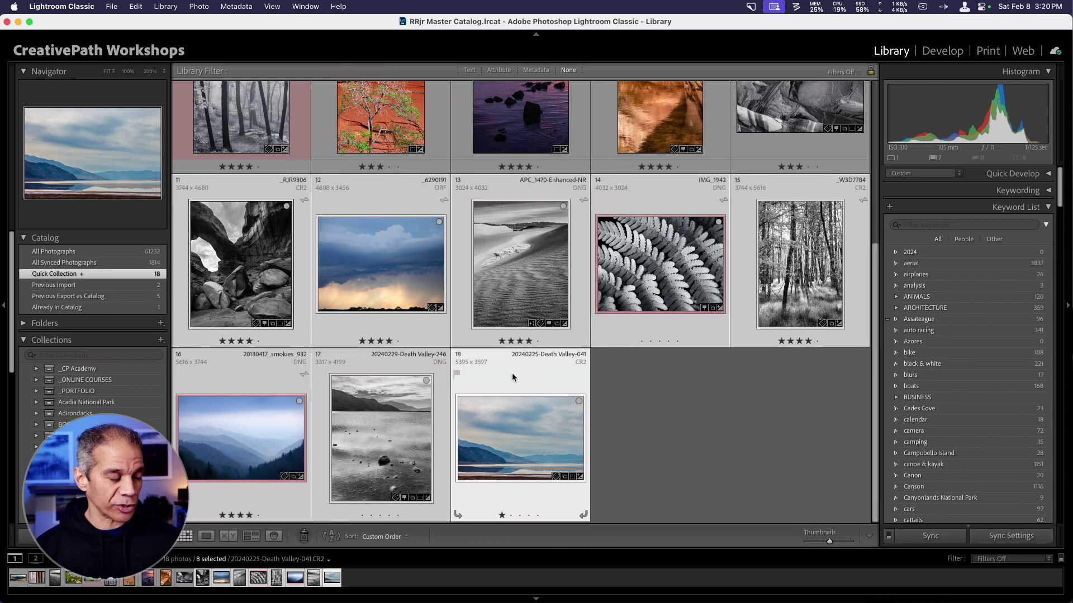
super+click(416, 420)
super+click(266, 435)
super+click(386, 268)
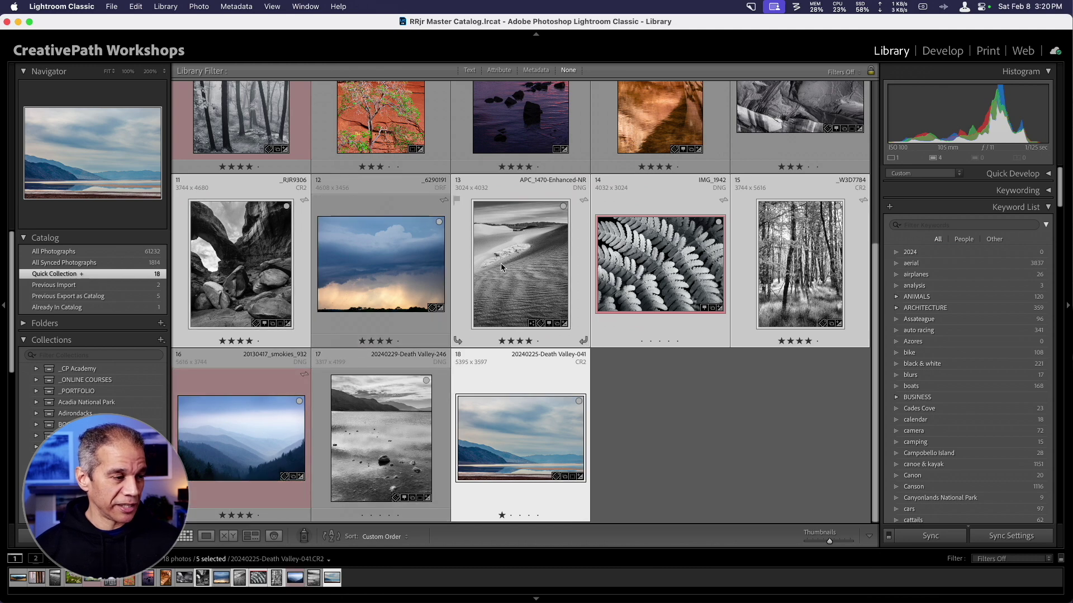
super+click(518, 266)
super+click(627, 256)
click(663, 447)
After a false start with photos 16, 12 and 13, select only Death Valley photos 18 and 17.
click(544, 435)
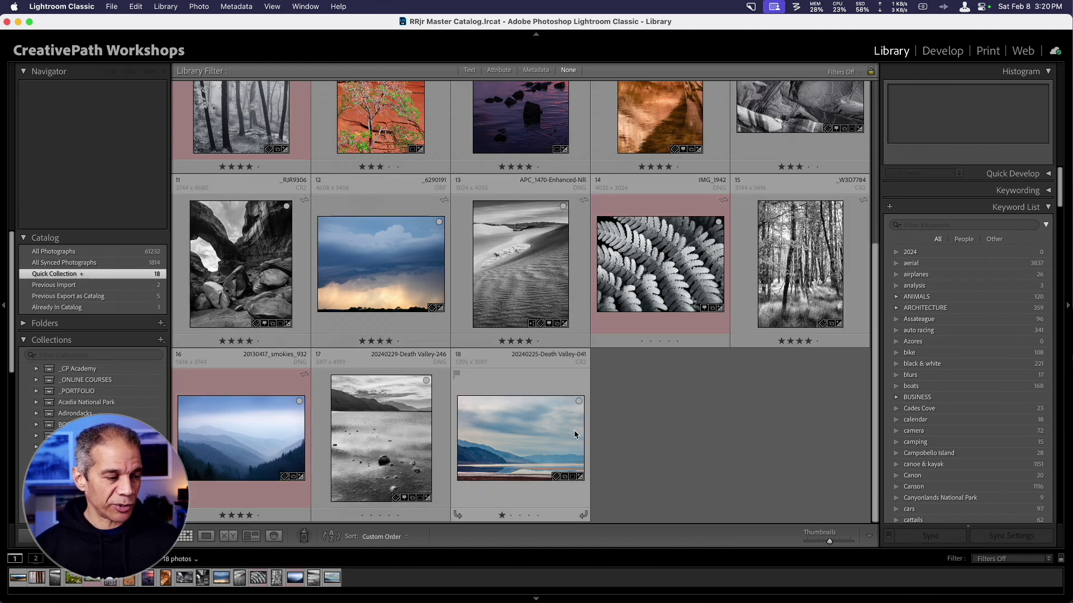
super+click(257, 433)
super+click(349, 302)
super+click(514, 268)
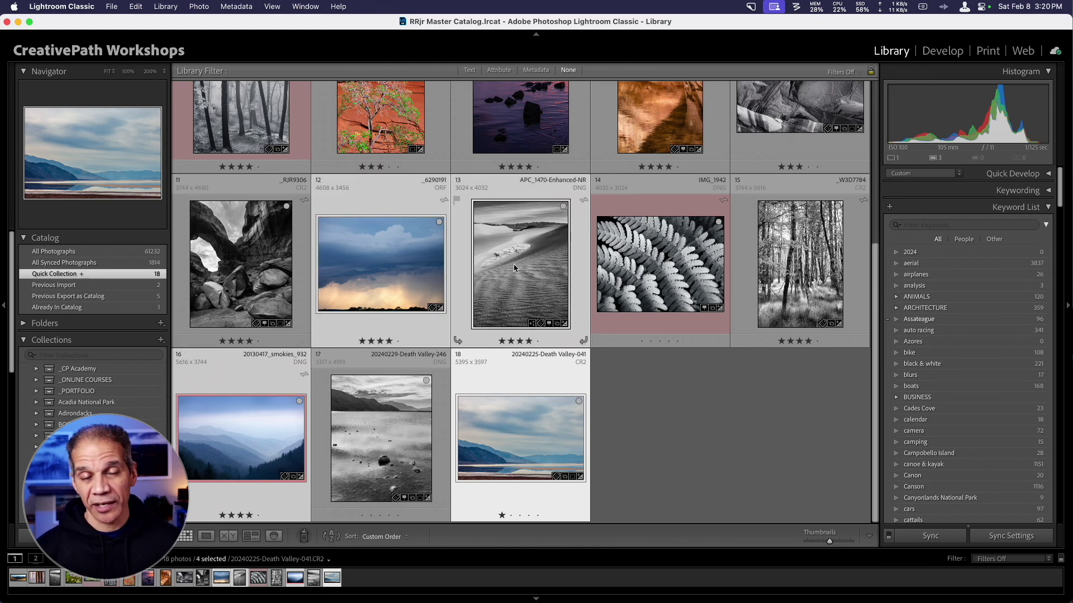
click(707, 356)
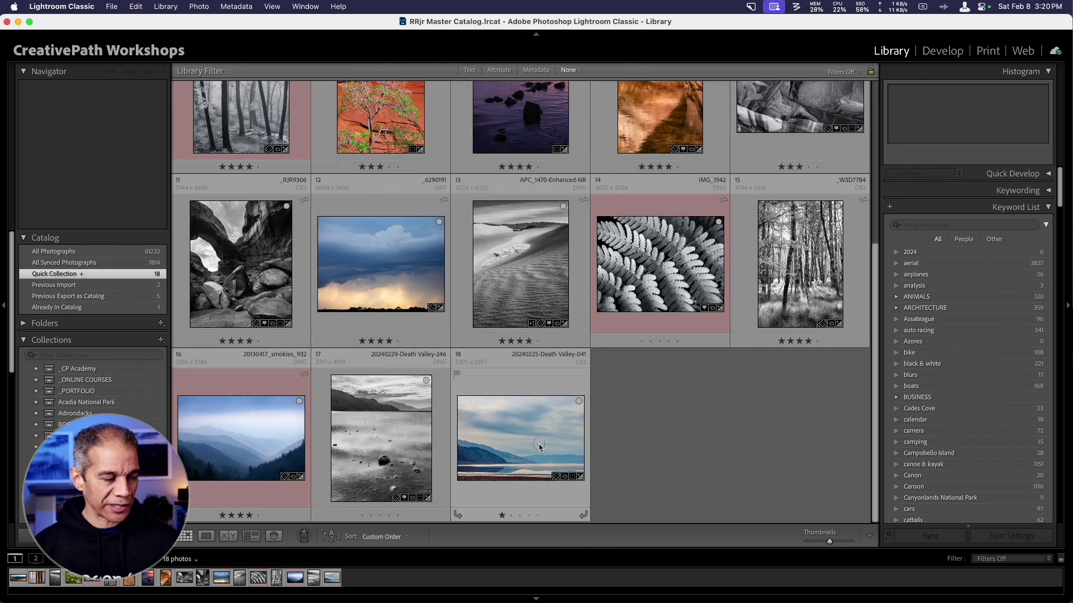
click(540, 448)
super+click(375, 427)
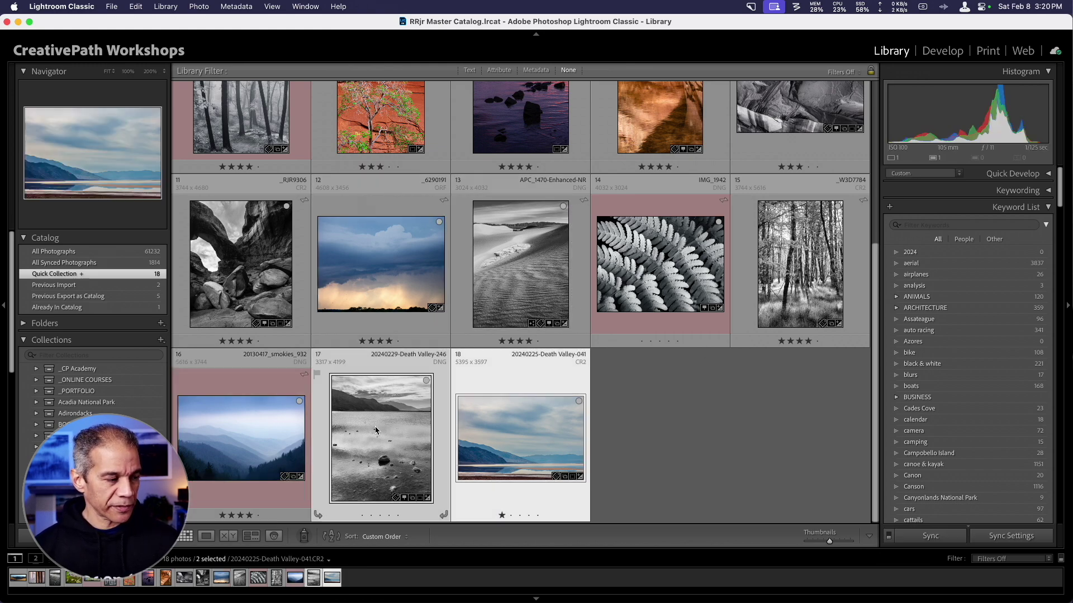
click(112, 6)
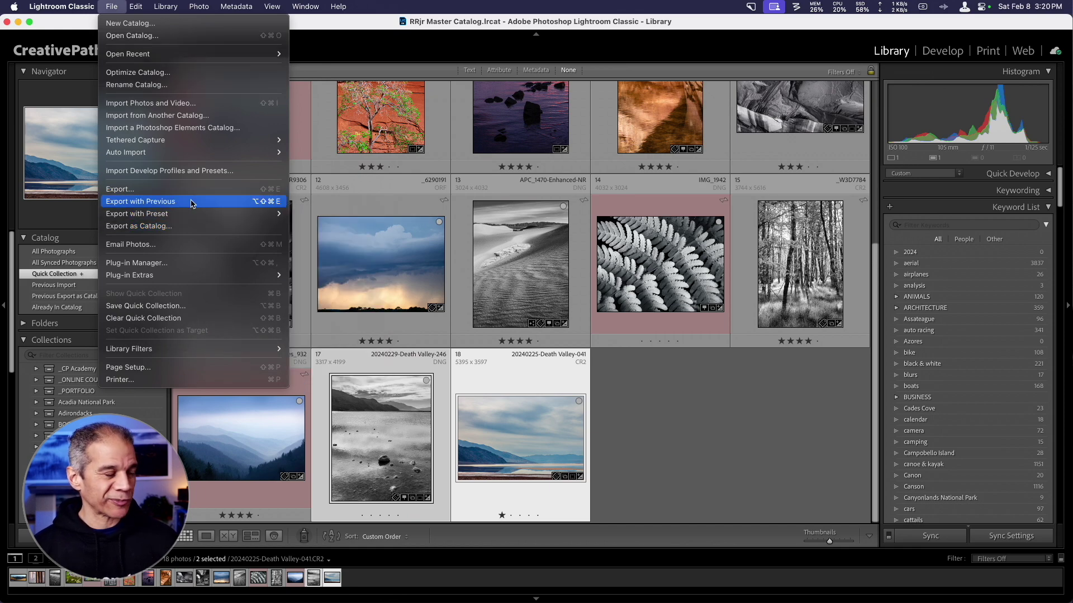
Choose File > Export to open the Export 2 Files dialog.
mouse_move(191, 213)
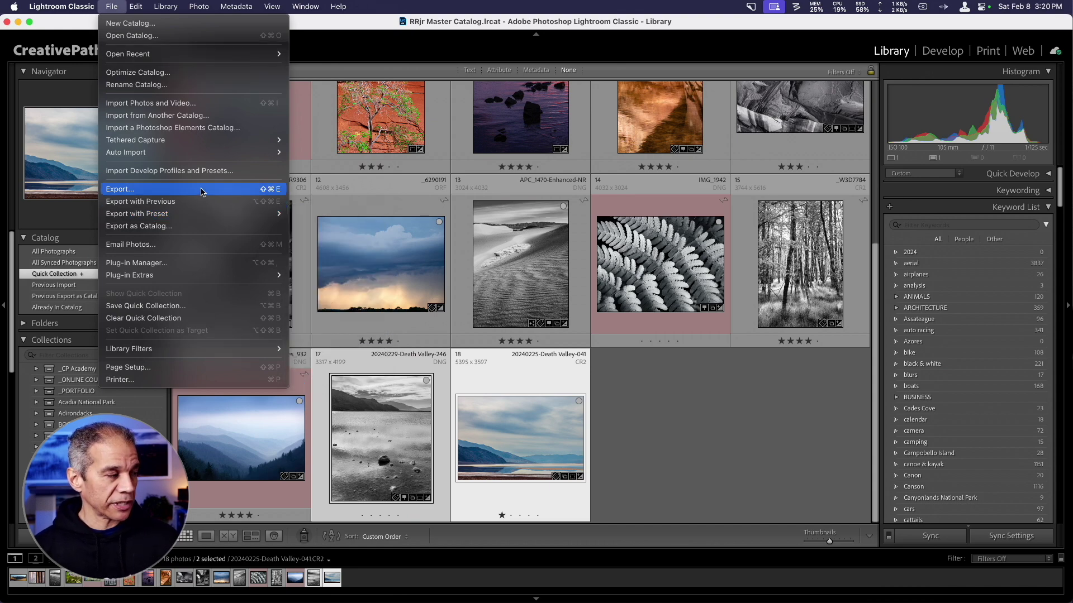
click(190, 190)
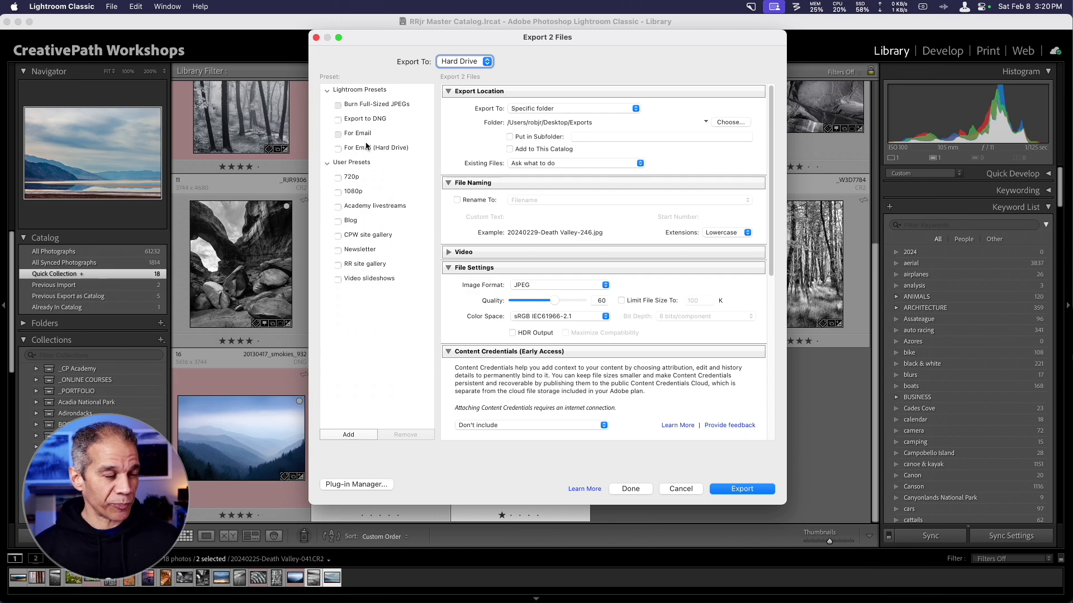
Collapse the User Presets group and keep Export To set to Specific folder.
click(328, 91)
click(327, 90)
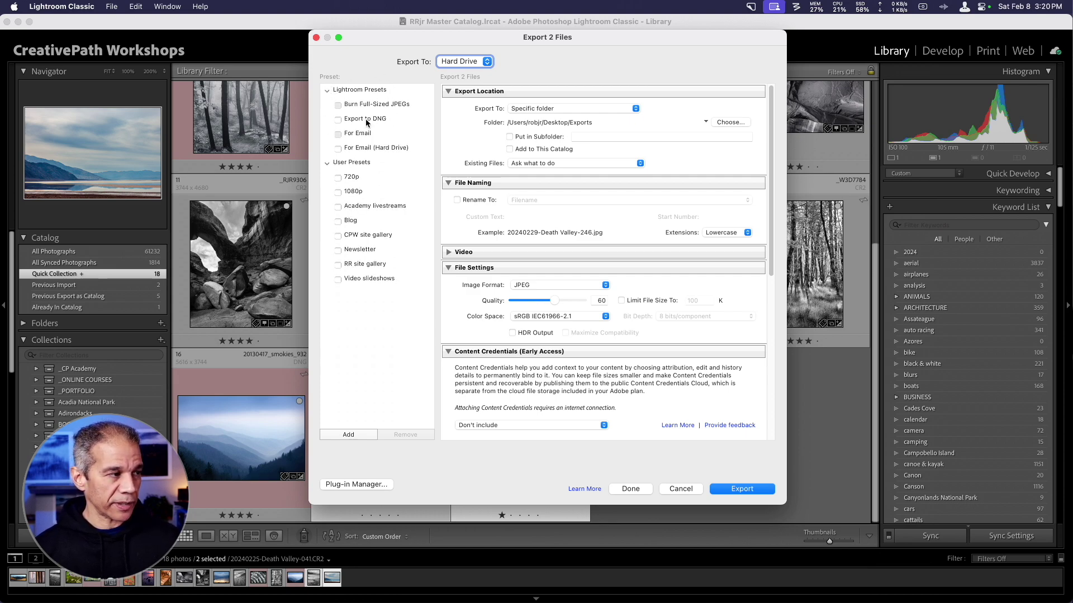
click(329, 165)
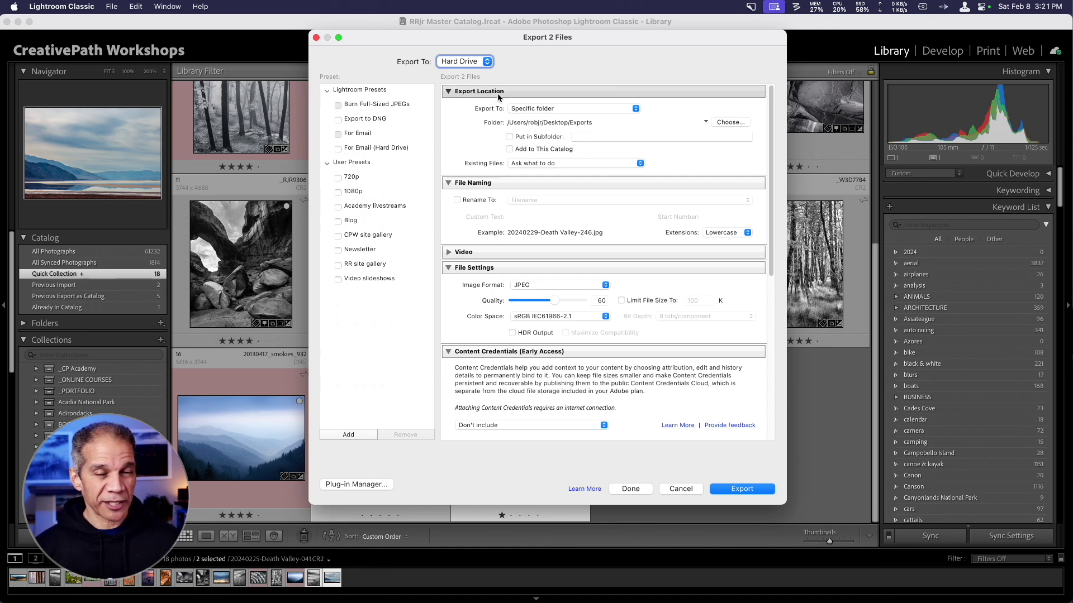
click(558, 109)
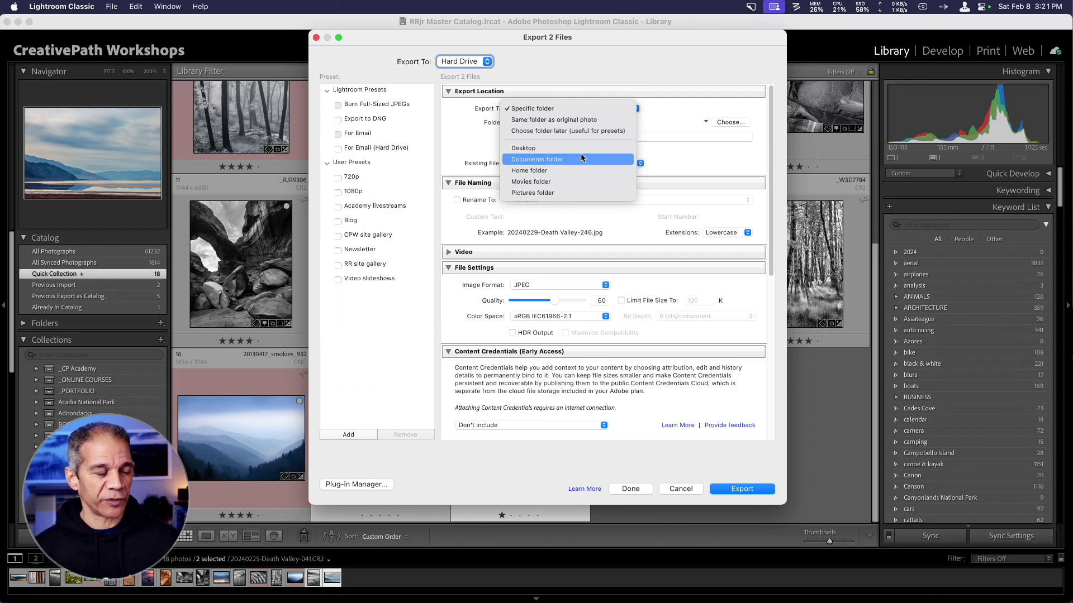
click(567, 108)
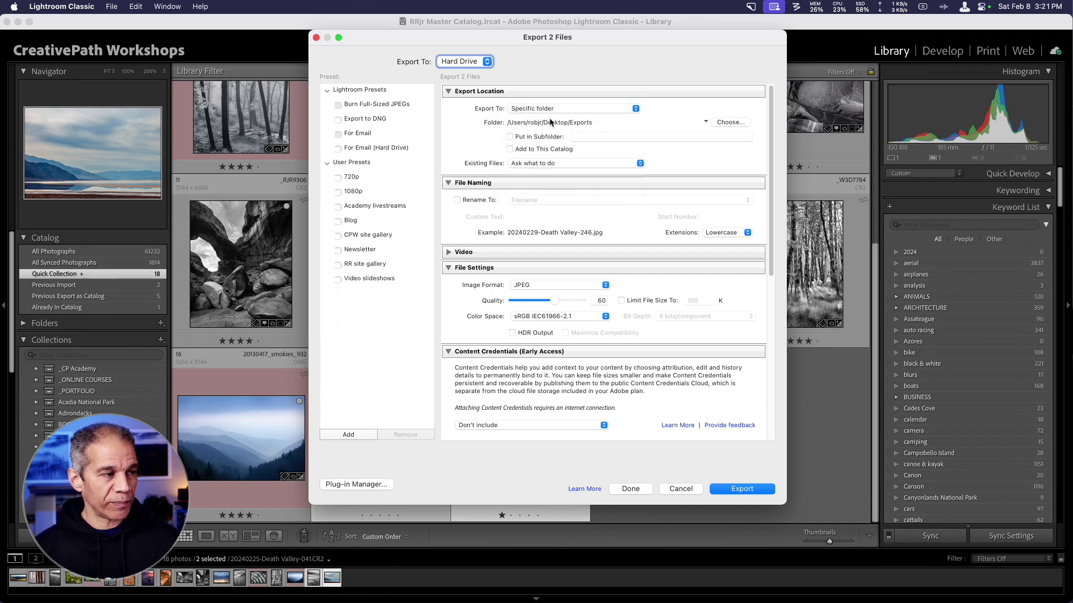
Create a new 'Exports' folder on the Desktop and choose it as the export destination.
click(727, 122)
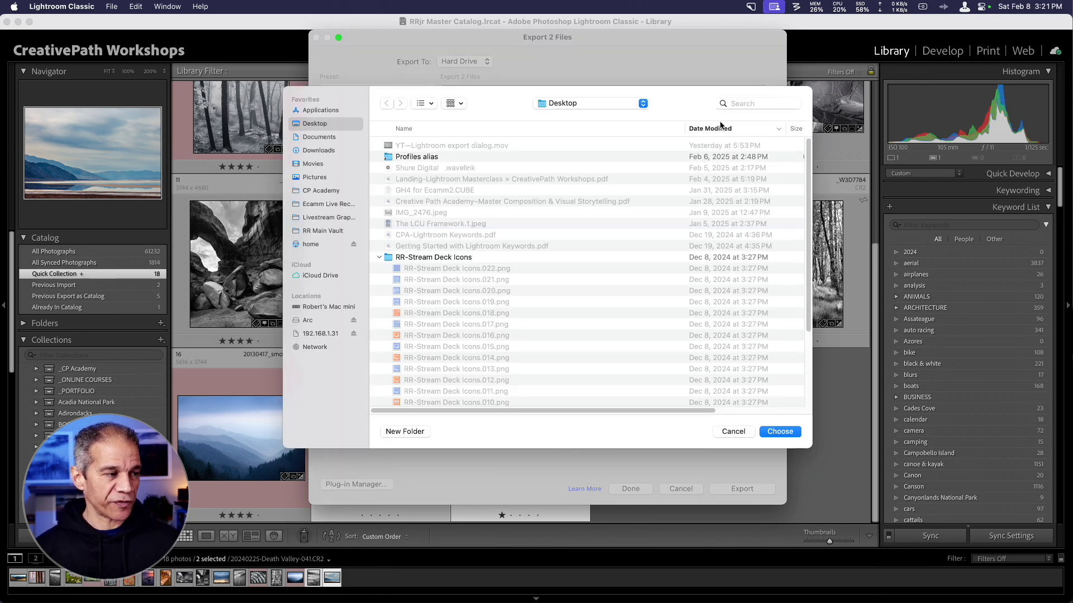
click(333, 125)
click(405, 432)
text(Exports)
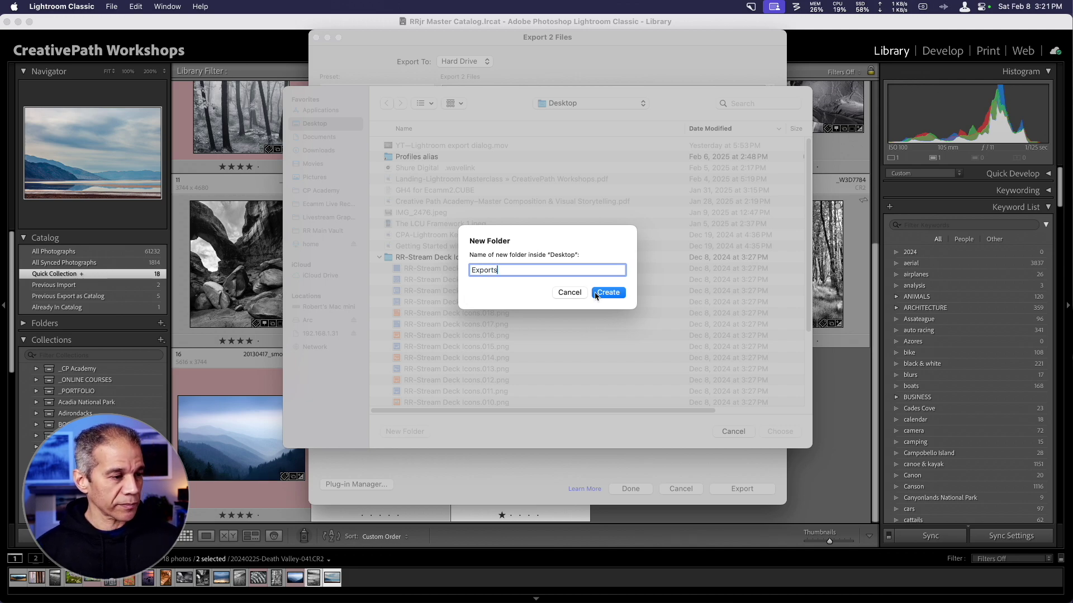
click(597, 293)
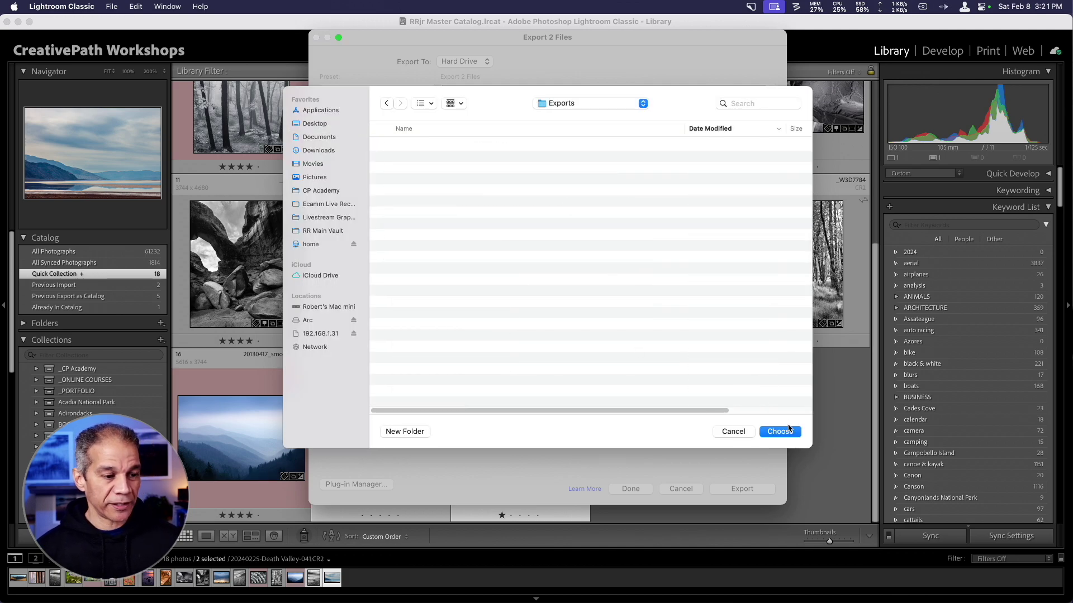
click(790, 431)
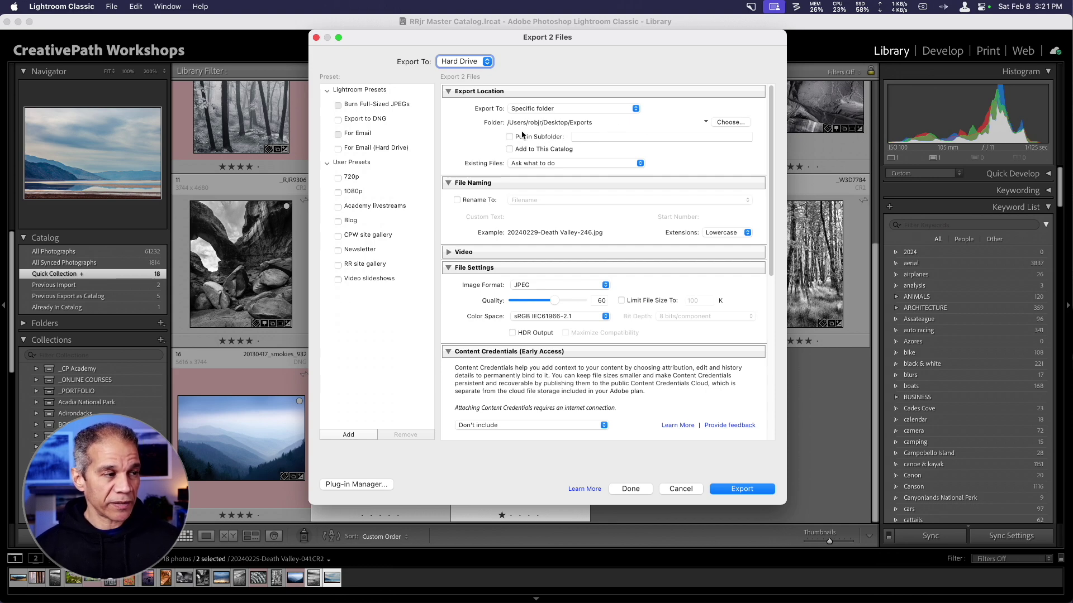
Put exports in a 'Newsletter' subfolder and keep Existing Files on Ask what to do.
click(509, 136)
click(602, 137)
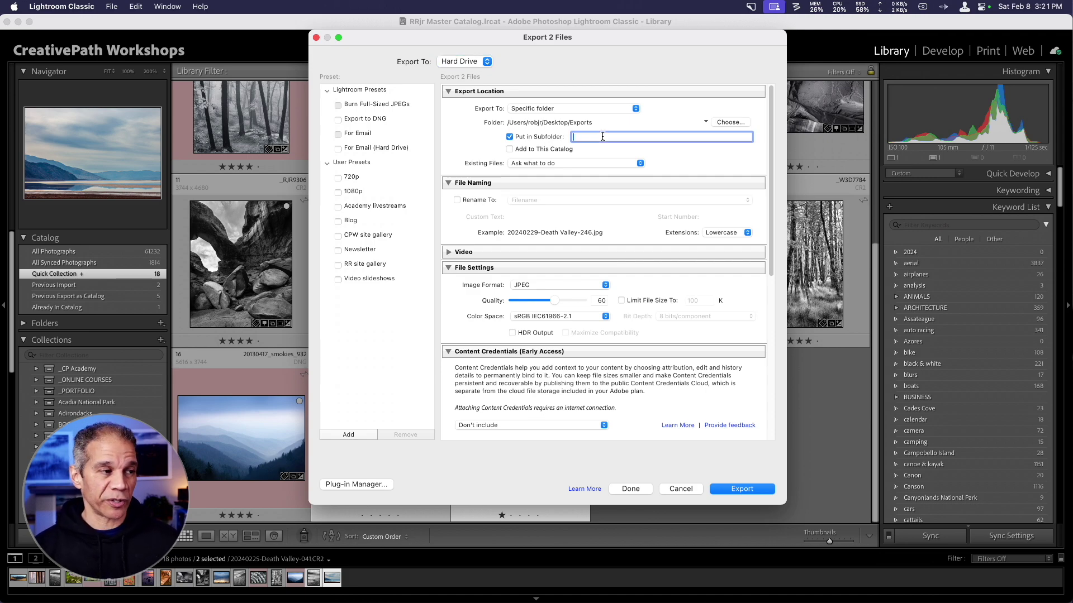
text(Newsletter)
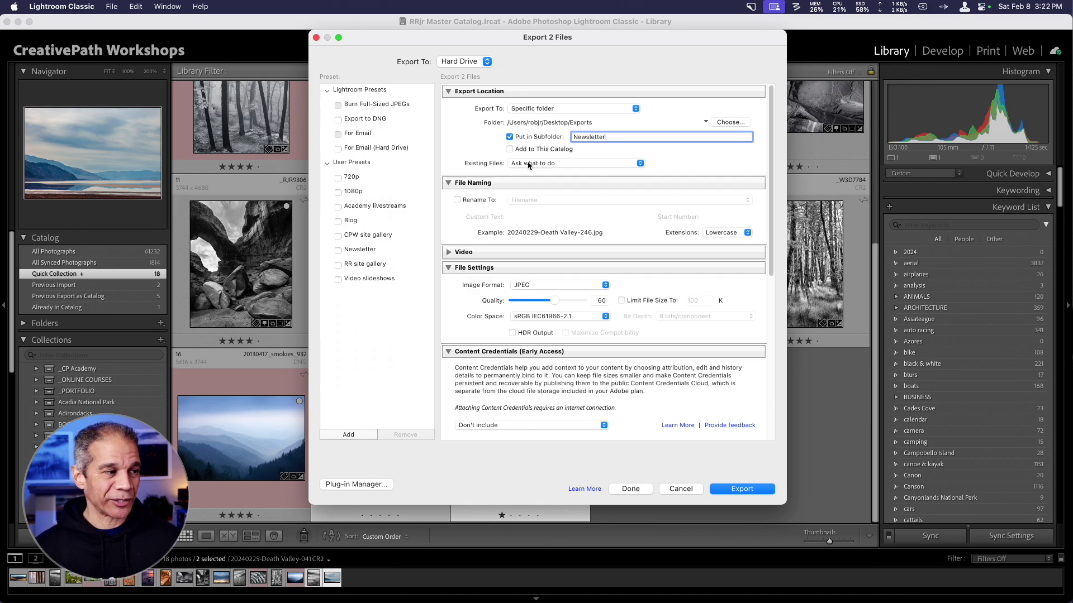
click(577, 164)
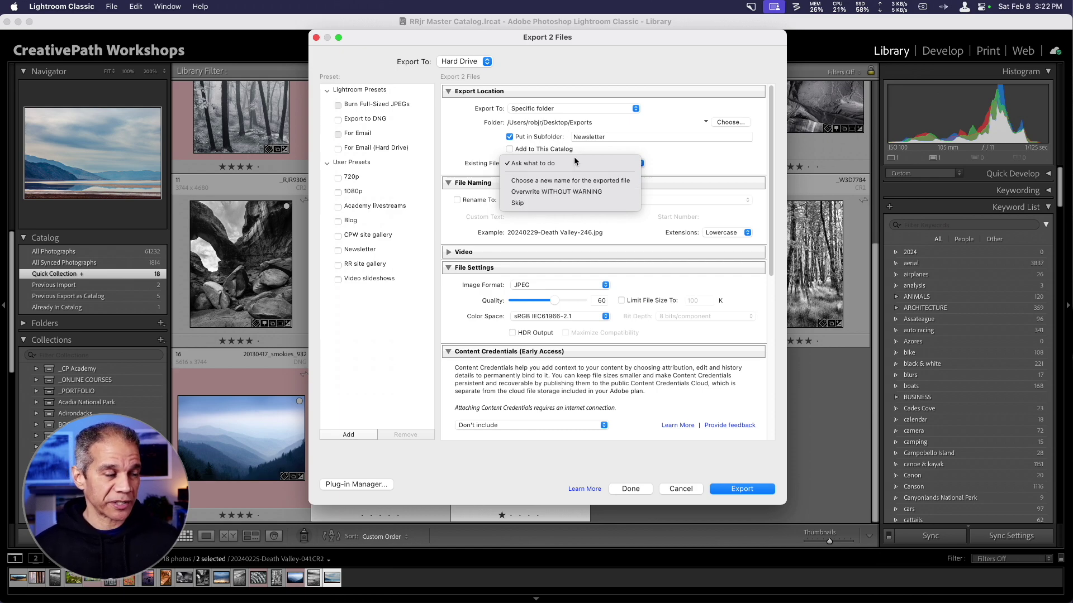
click(556, 163)
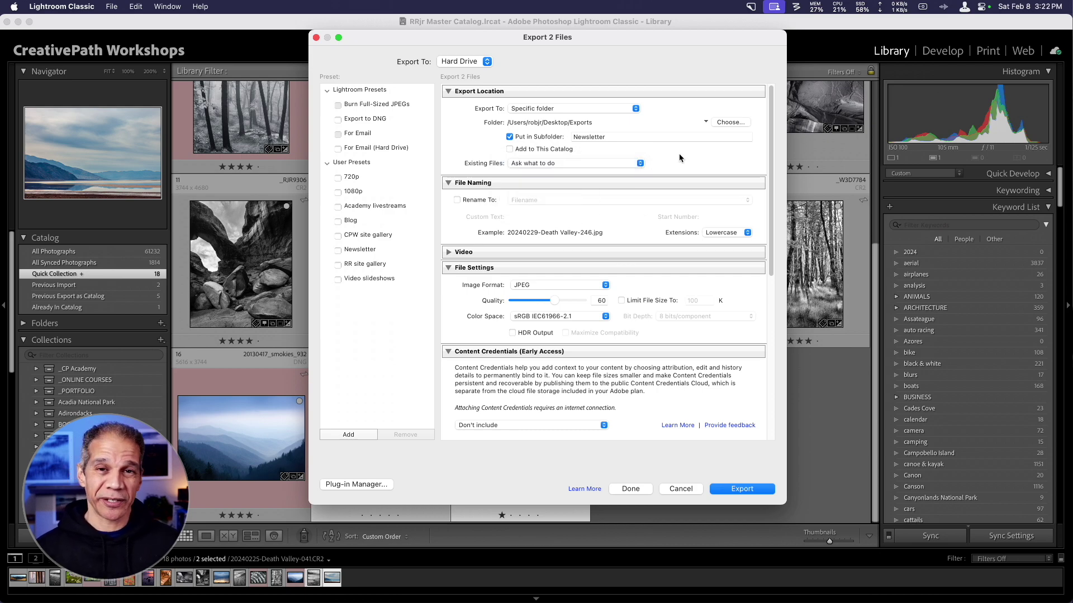
scroll(672, 176, down, 2)
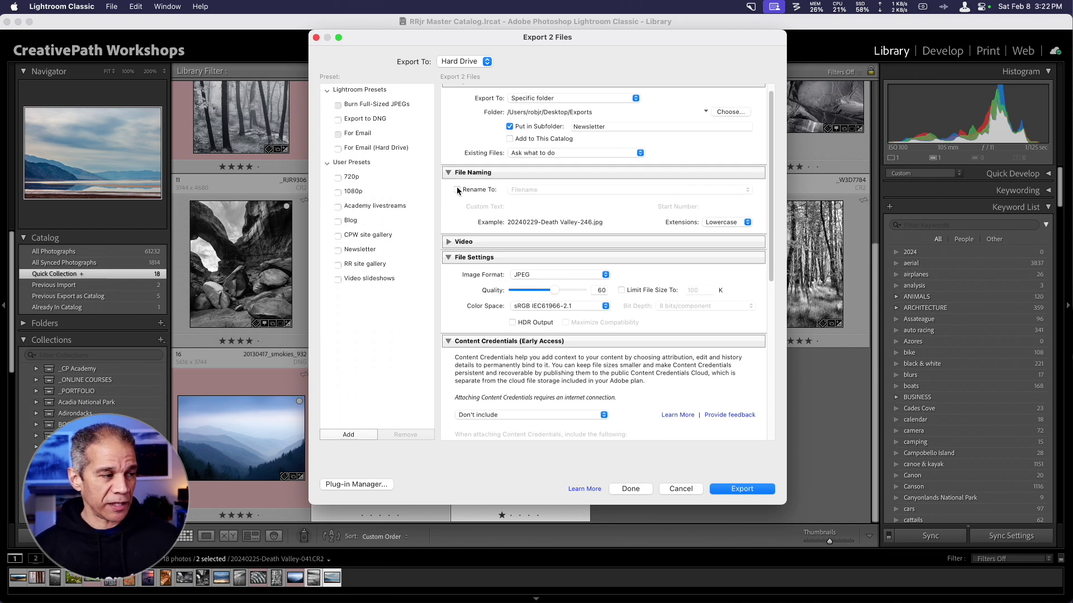
click(457, 190)
click(536, 190)
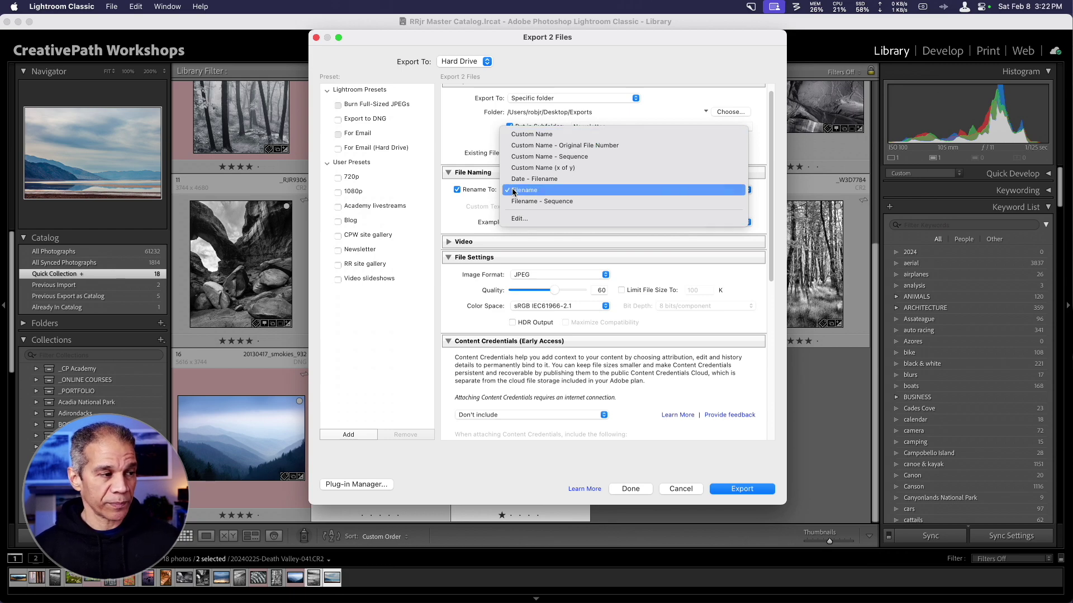
click(484, 186)
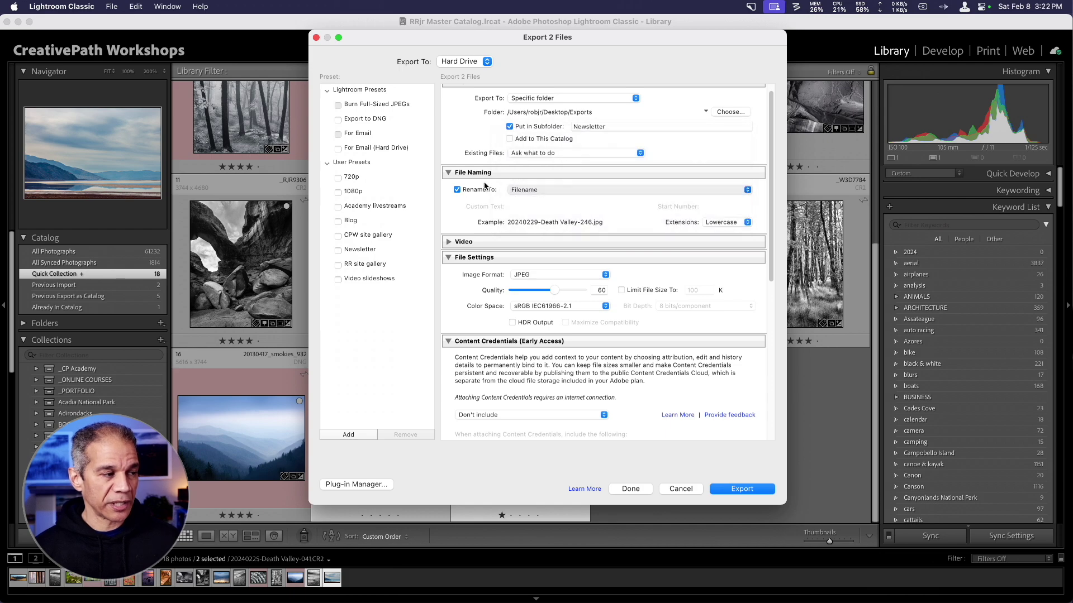
click(457, 189)
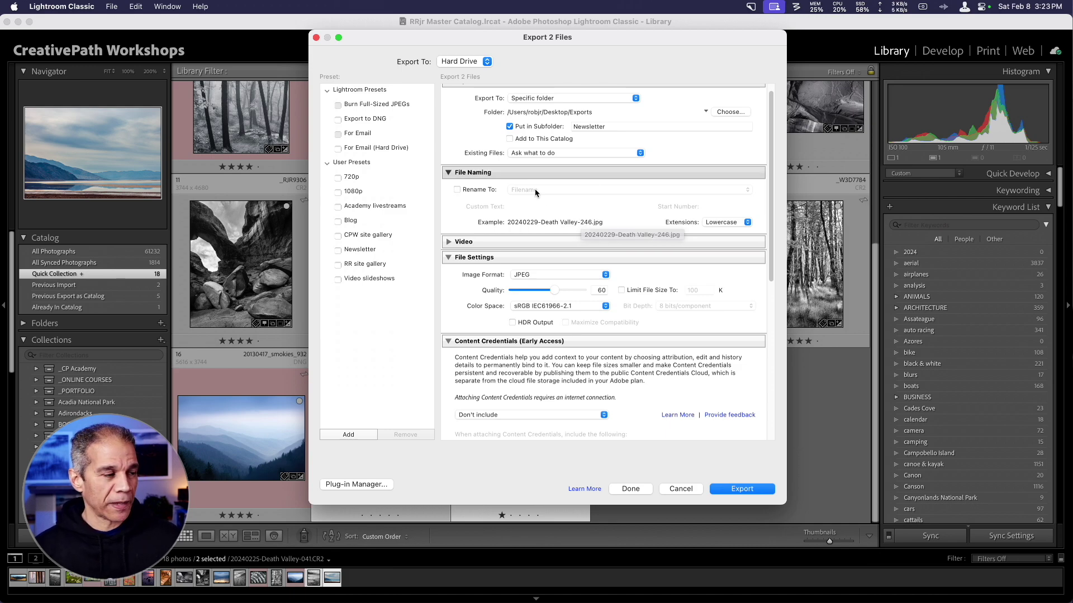
scroll(549, 205, down, 1)
scroll(549, 206, down, 2)
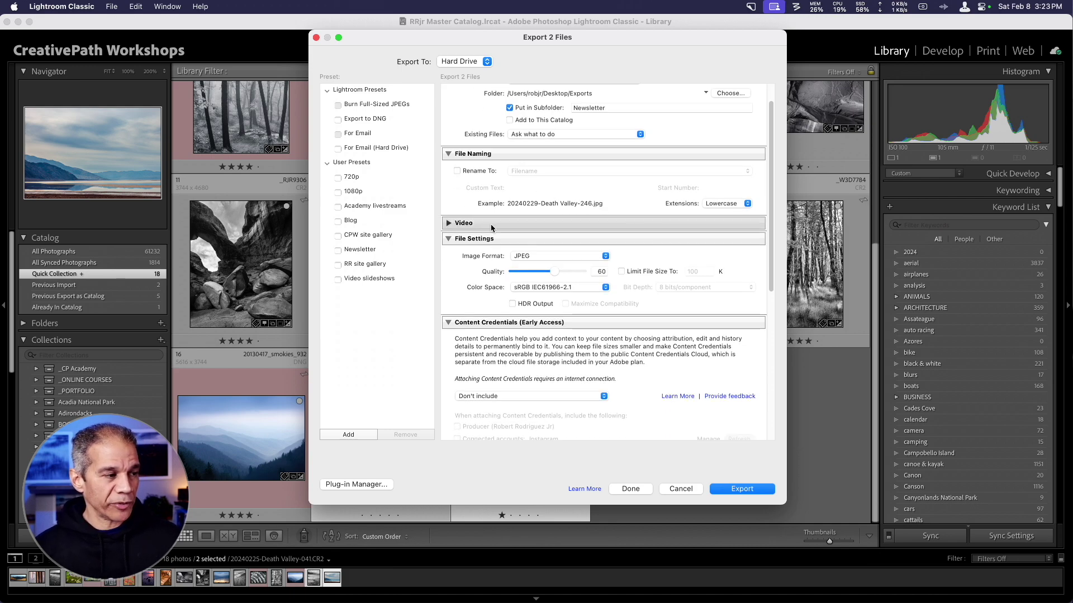
click(448, 223)
click(449, 223)
scroll(525, 228, down, 2)
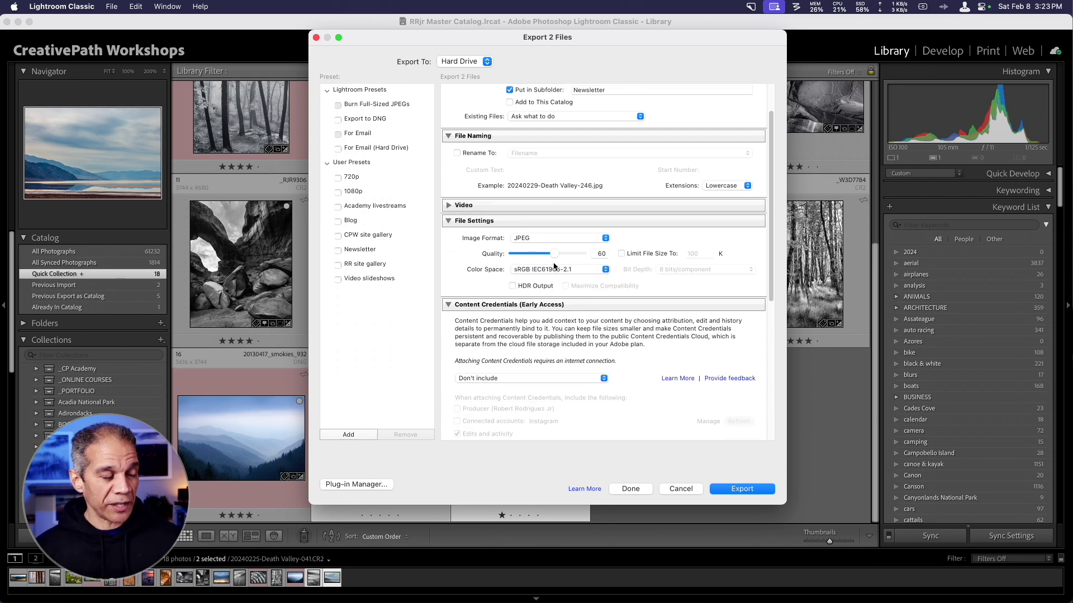
scroll(542, 243, down, 3)
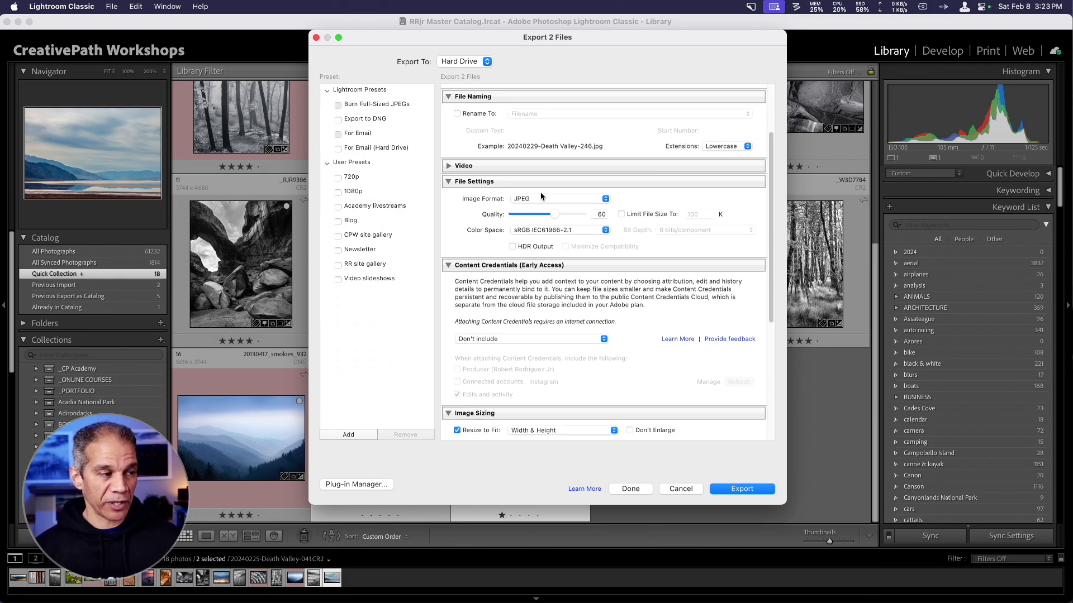
click(537, 200)
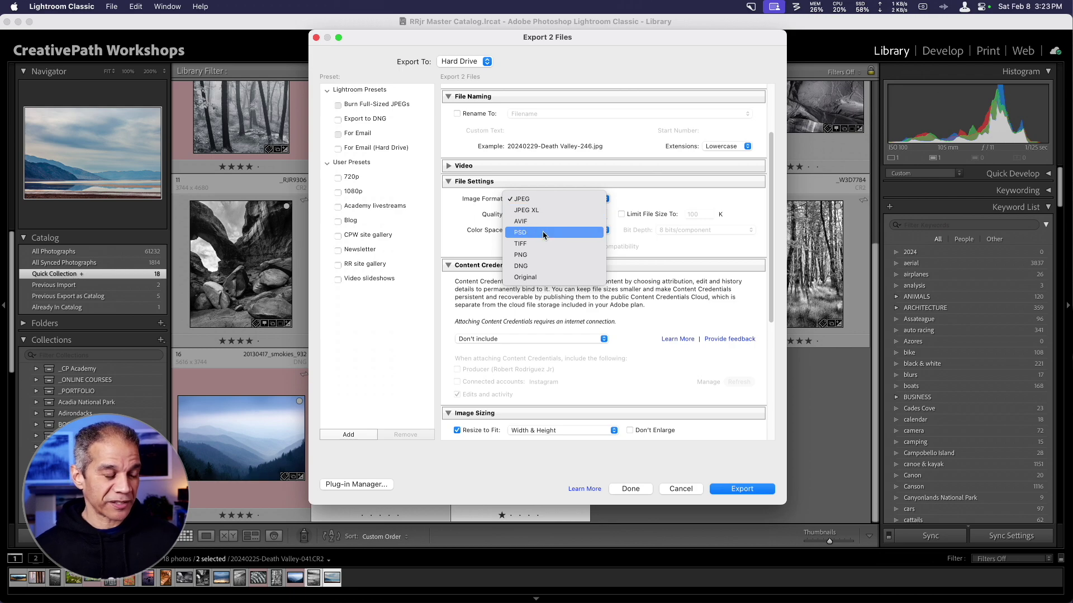
click(544, 200)
click(520, 198)
click(589, 184)
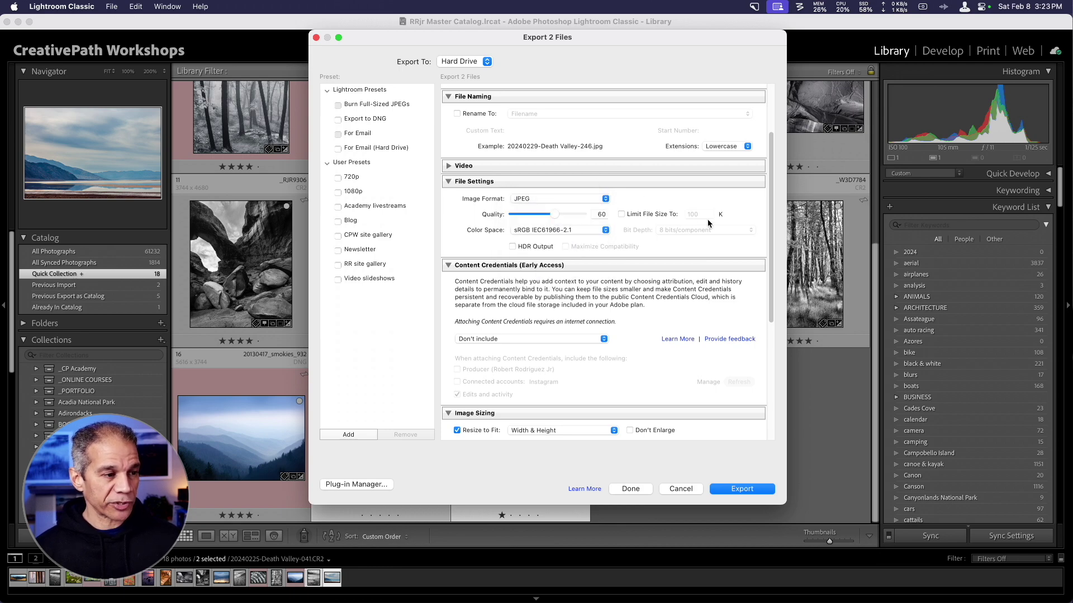
click(571, 200)
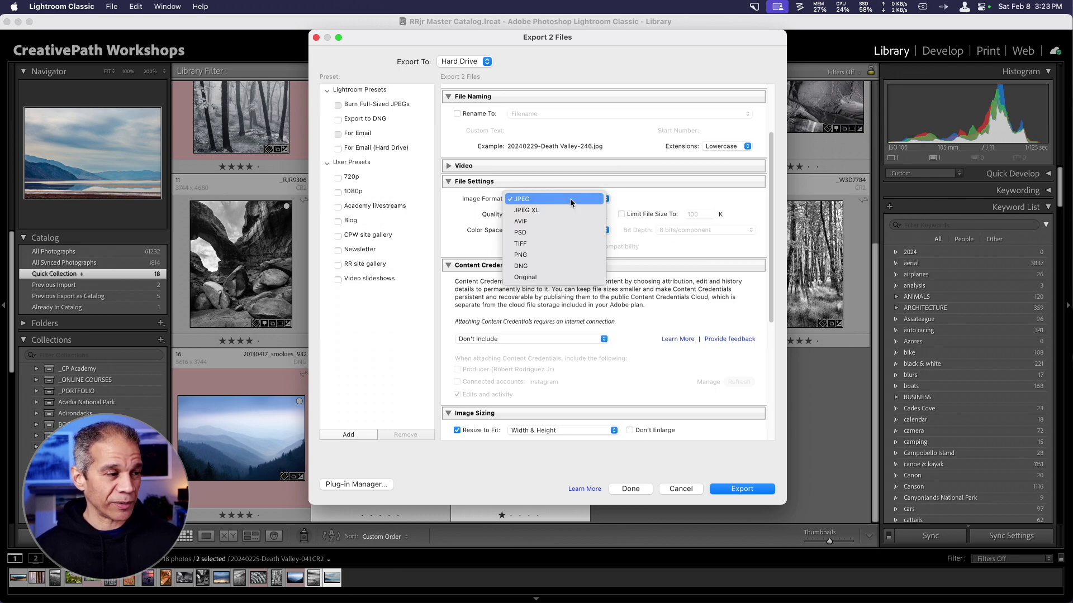
click(564, 244)
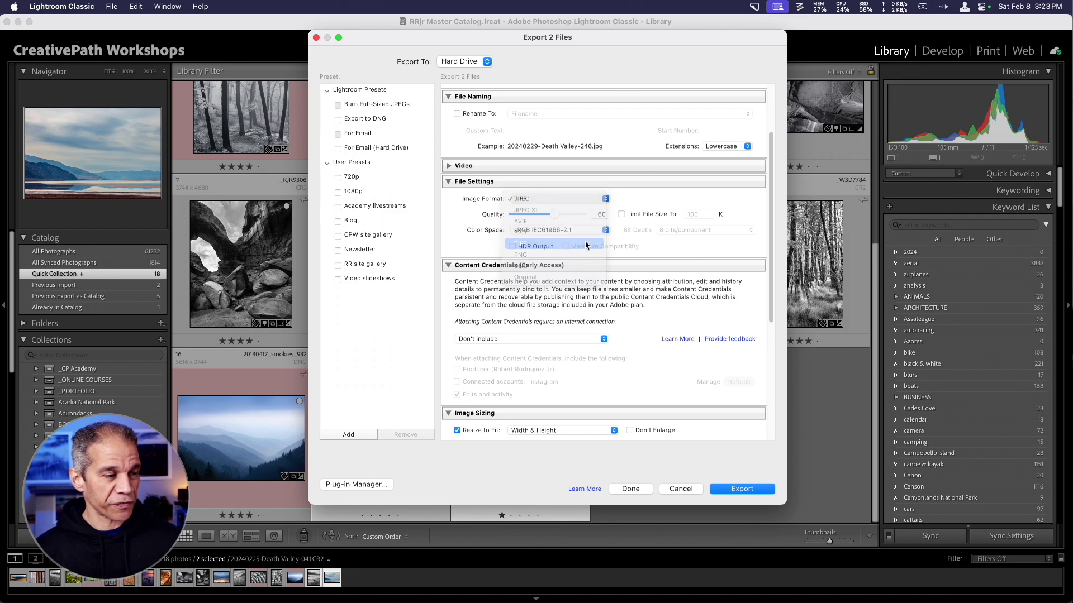
click(702, 231)
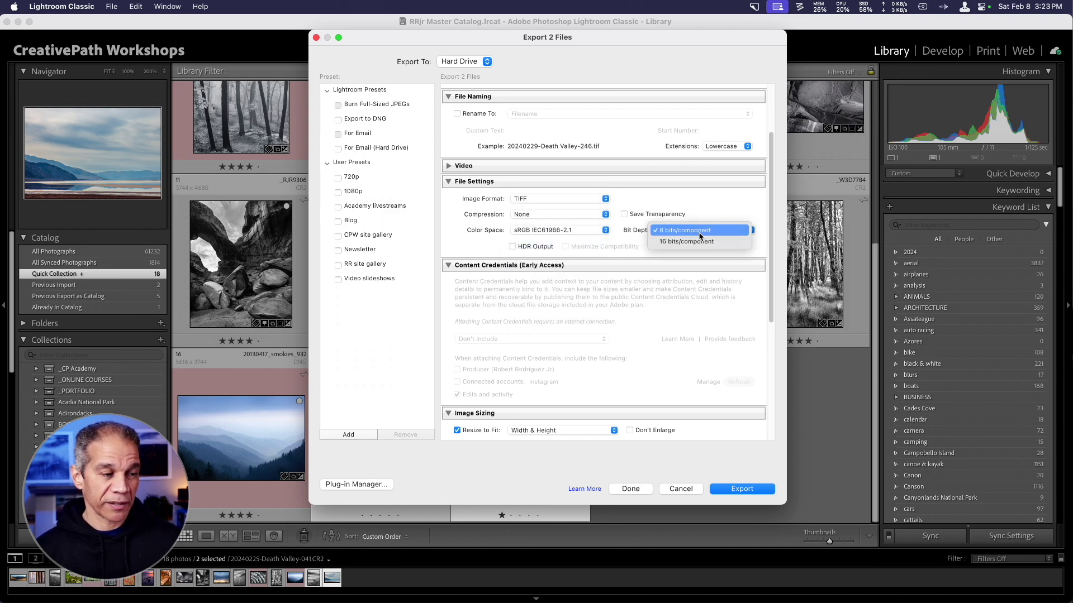
click(700, 234)
click(565, 198)
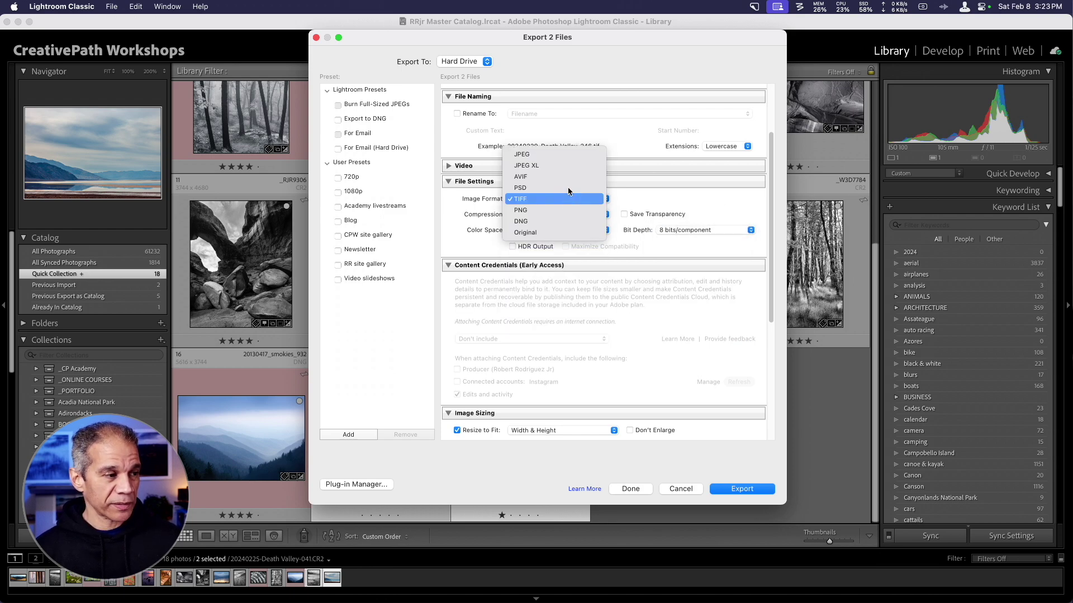
click(571, 151)
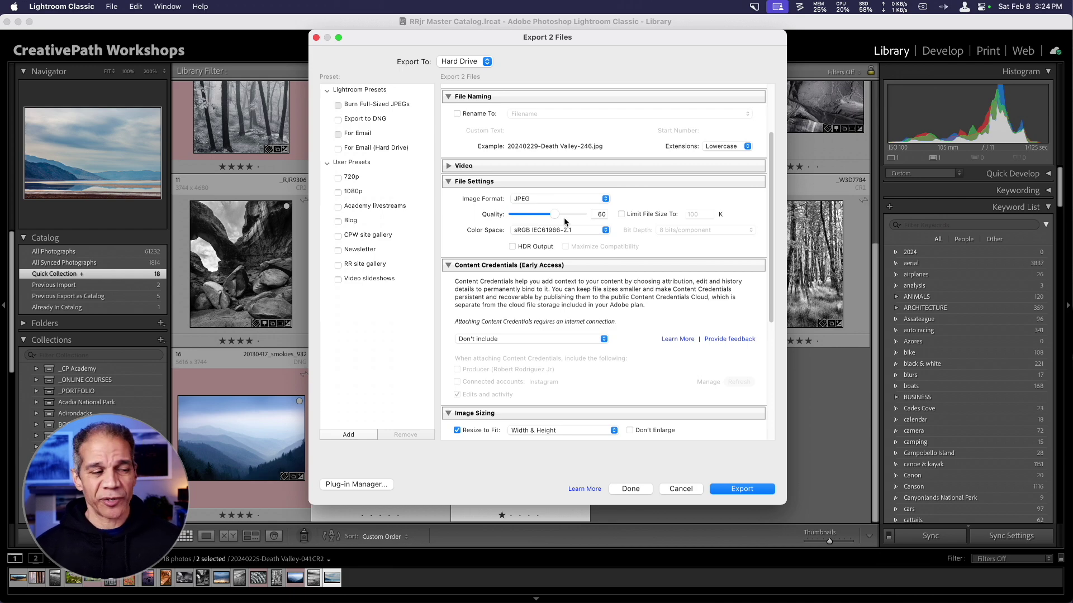
Drag the JPEG Quality slider from 60 up to 90.
drag(552, 215, 554, 217)
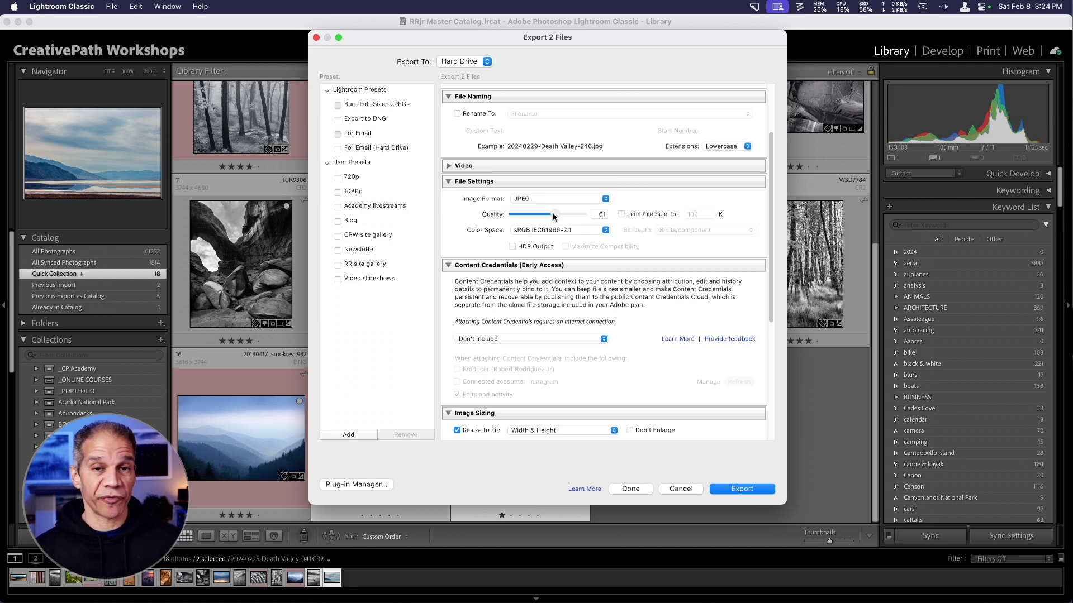
drag(554, 216, 573, 219)
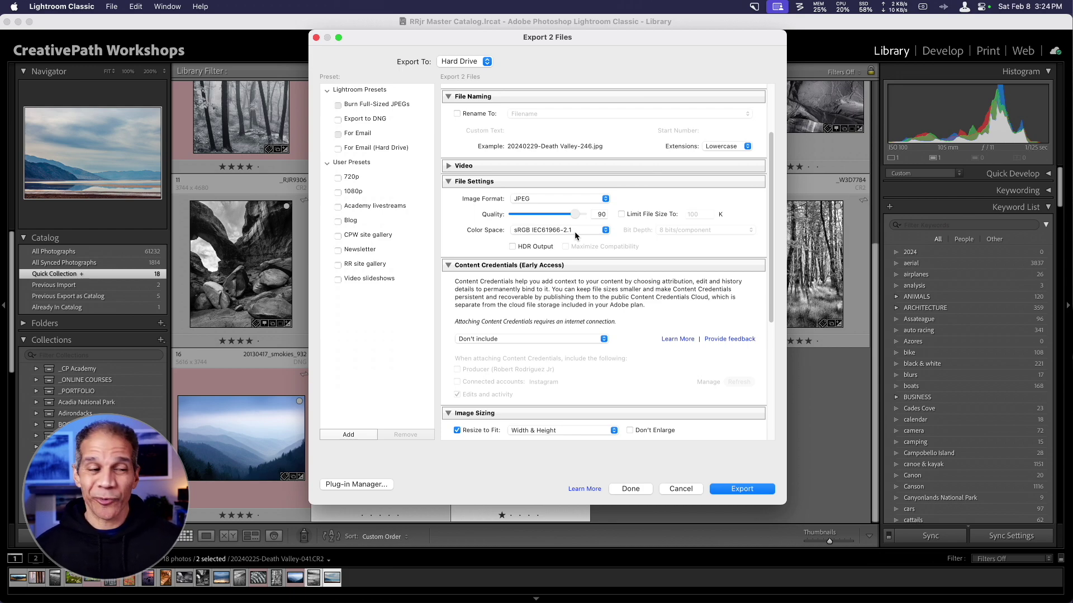
click(574, 231)
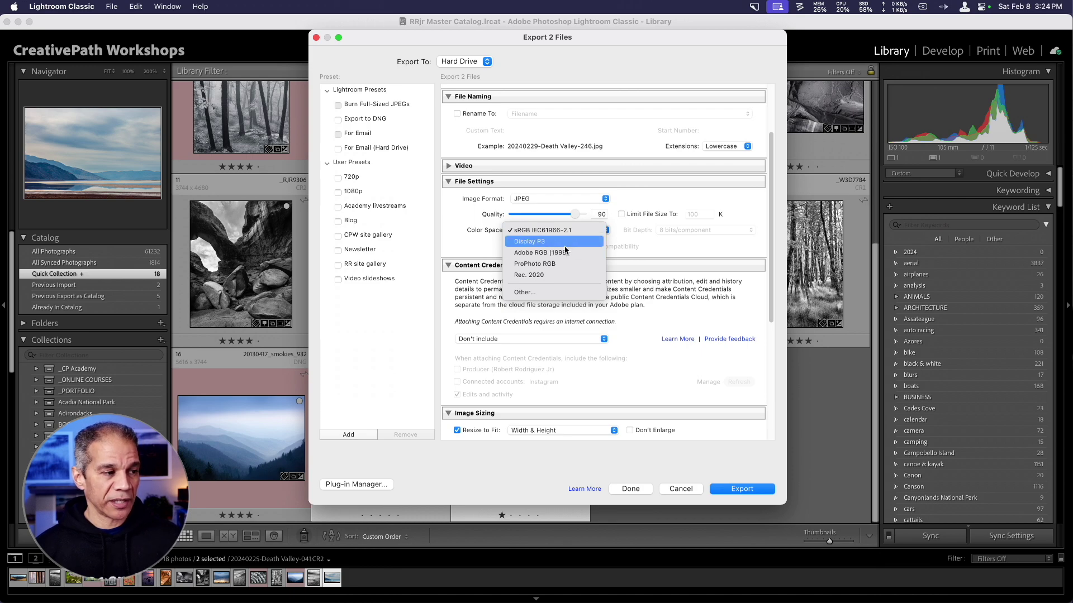
Try Adobe RGB (1998), revert the colour space to sRGB, and reach the Content Credentials options.
click(566, 252)
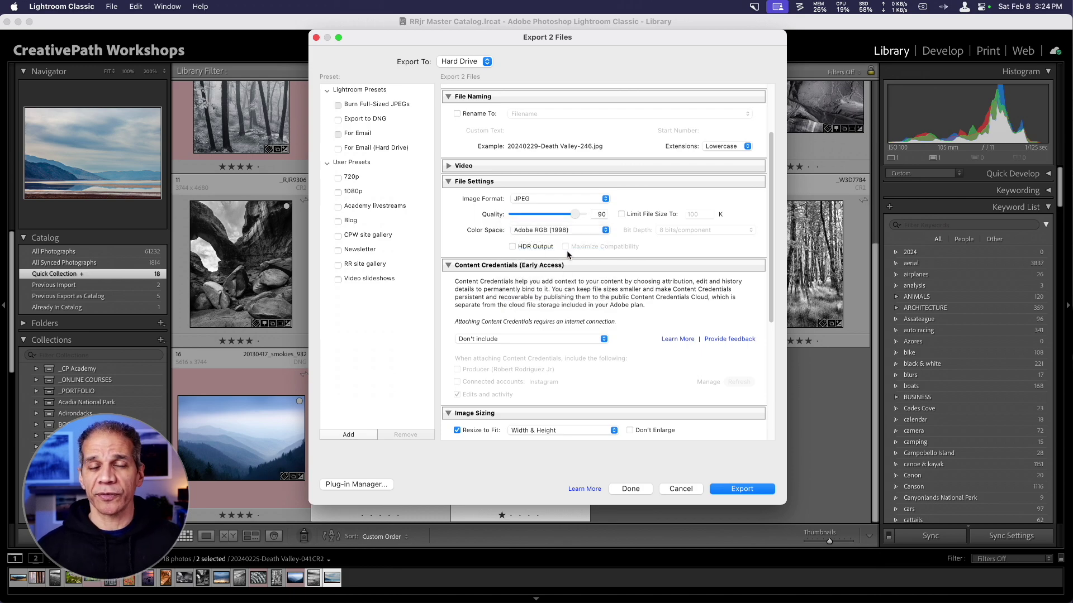
click(584, 231)
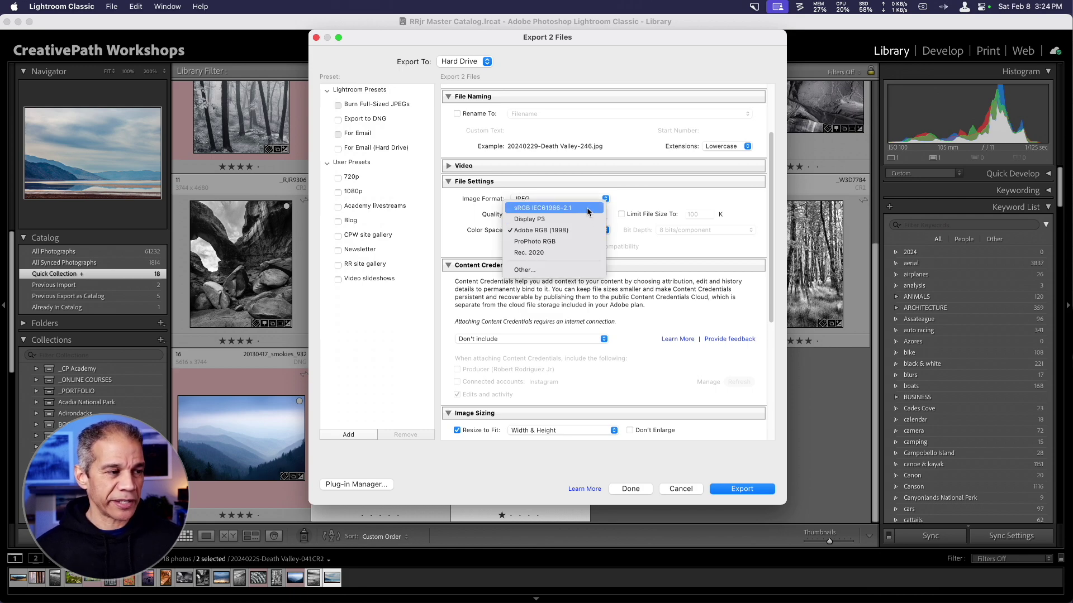
click(587, 209)
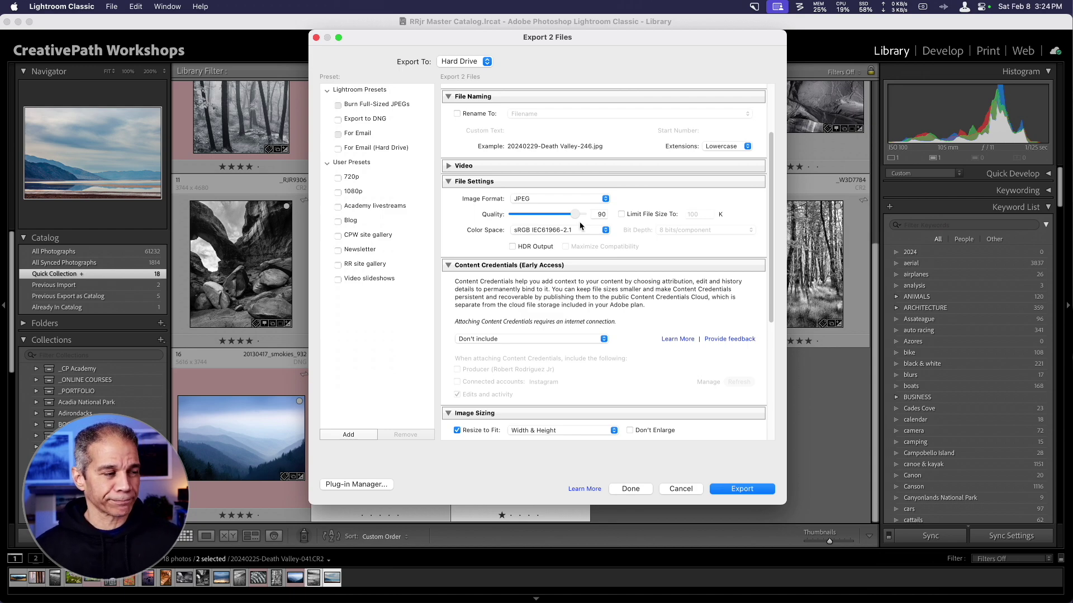
scroll(578, 272, down, 2)
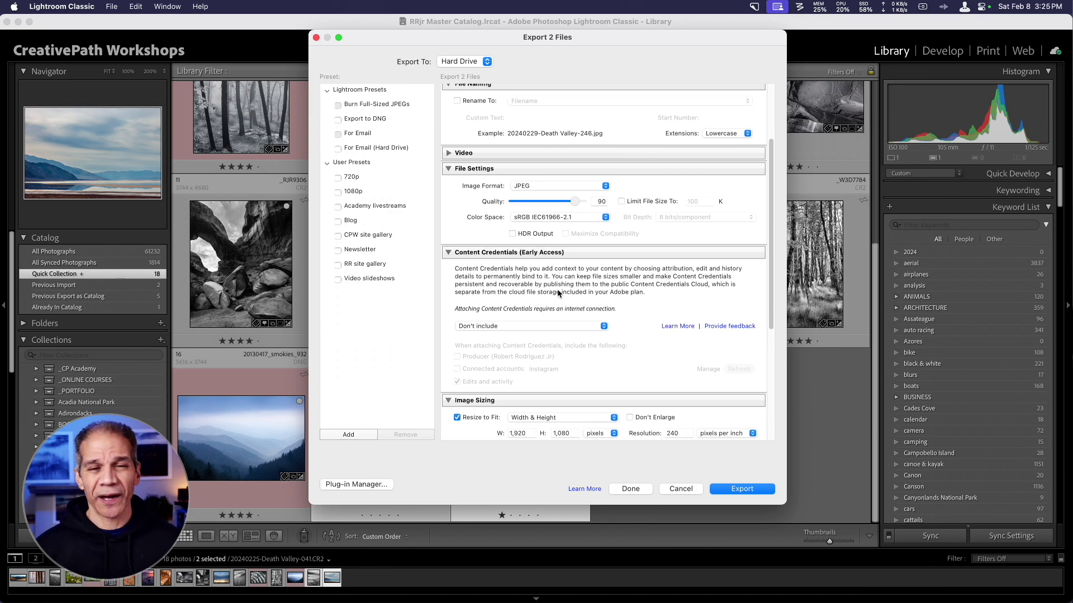
scroll(557, 292, down, 5)
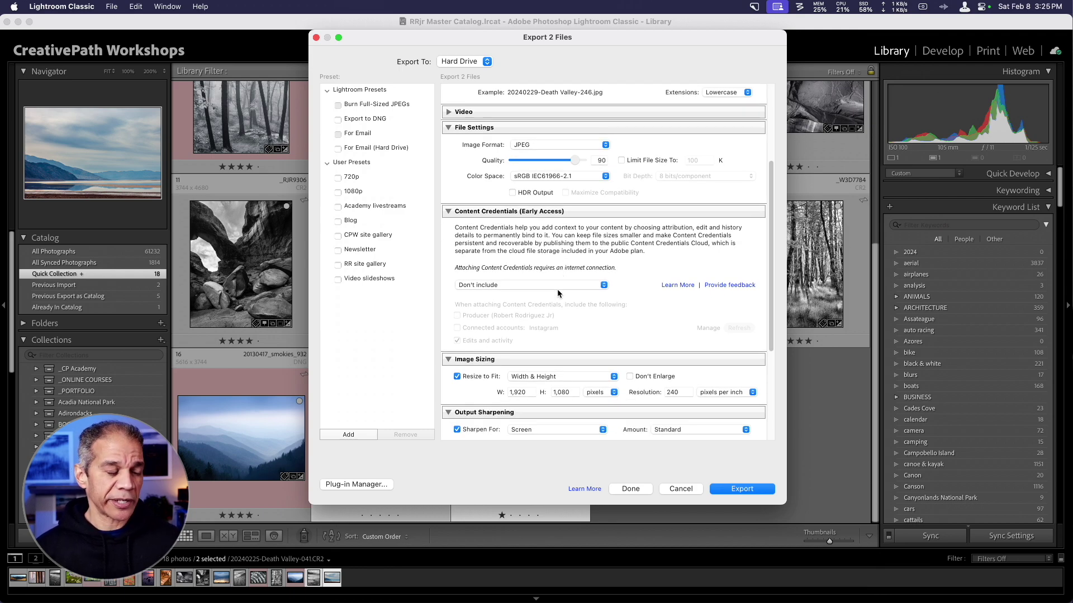
click(558, 287)
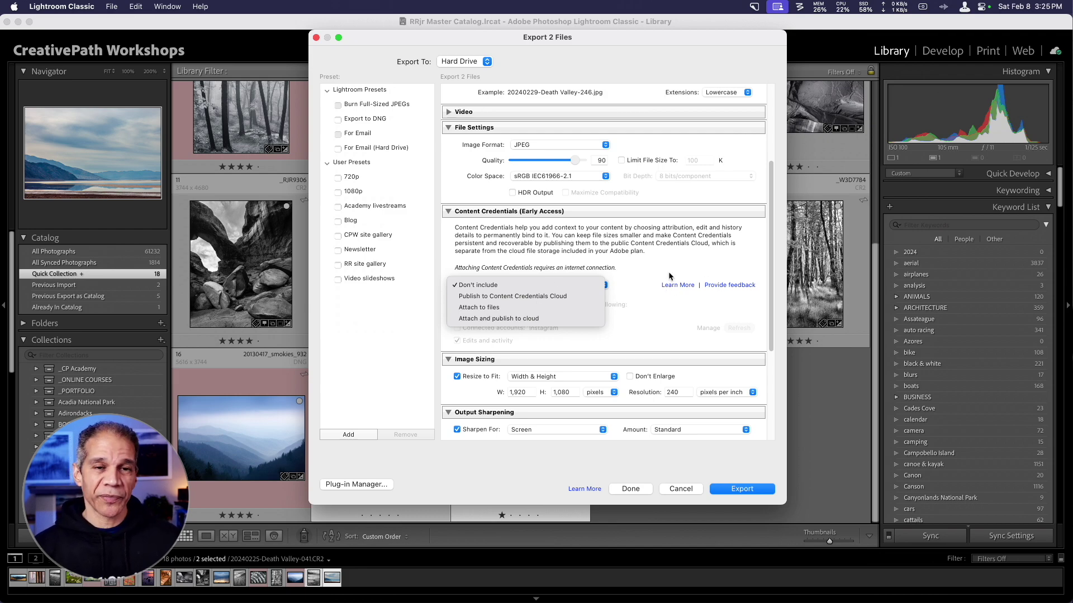
Keep Content Credentials at Don't include and toggle Resize to Fit off and back on.
click(539, 285)
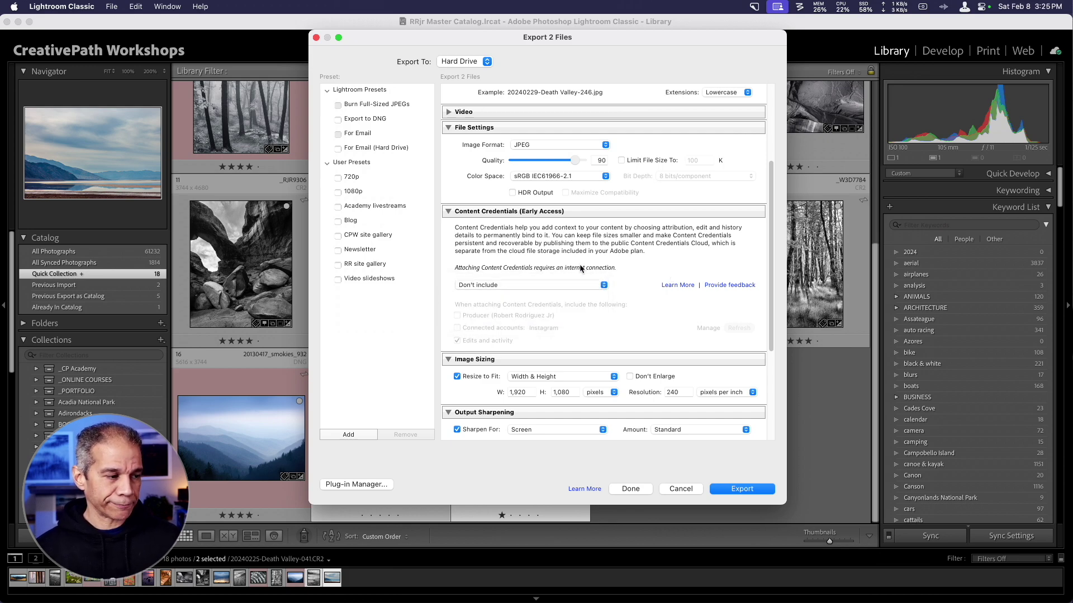
scroll(580, 264, down, 2)
scroll(579, 265, down, 3)
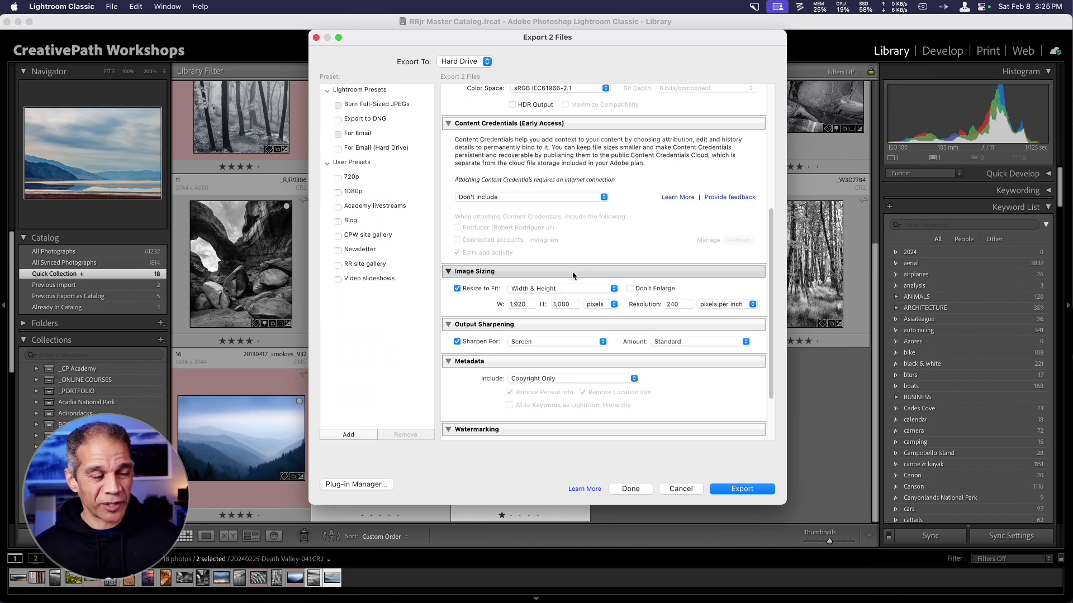
scroll(573, 273, down, 1)
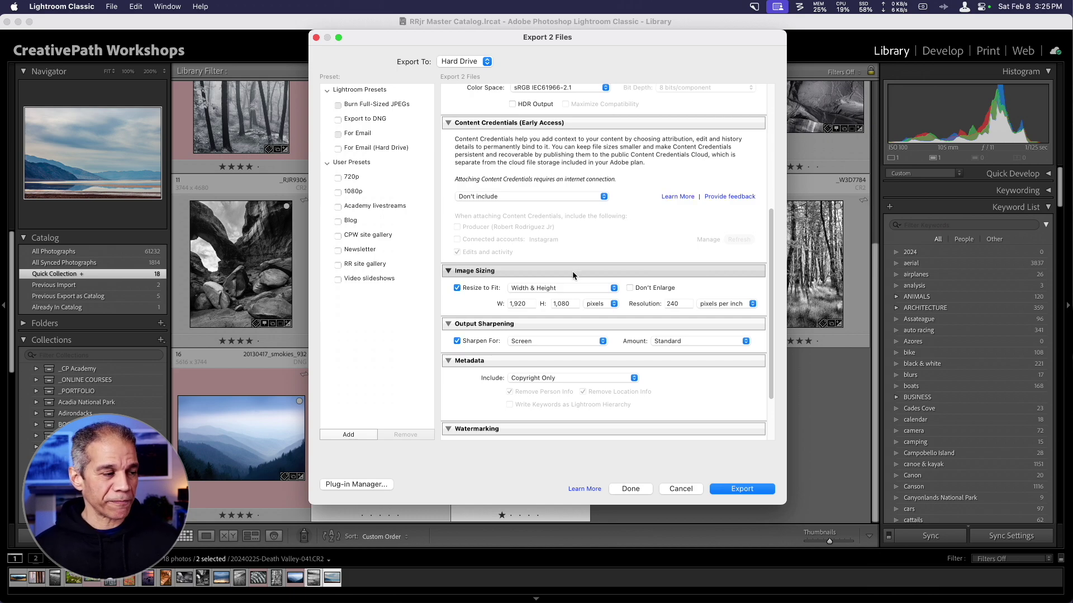
click(457, 284)
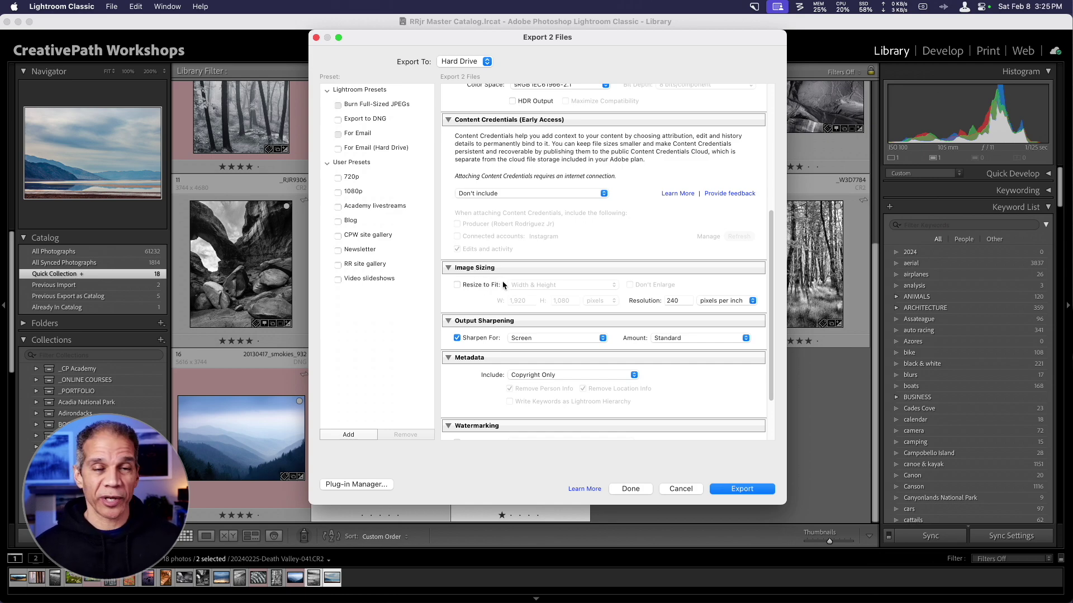
click(457, 286)
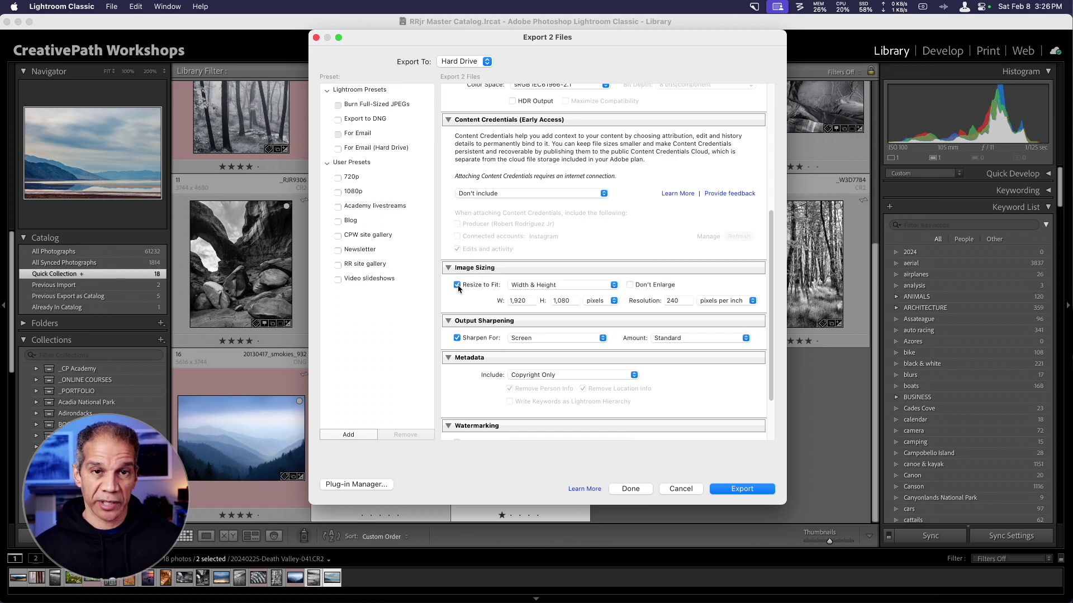
Keep Width & Height resizing in pixels and switch the resolution unit to pixels per cm.
click(608, 287)
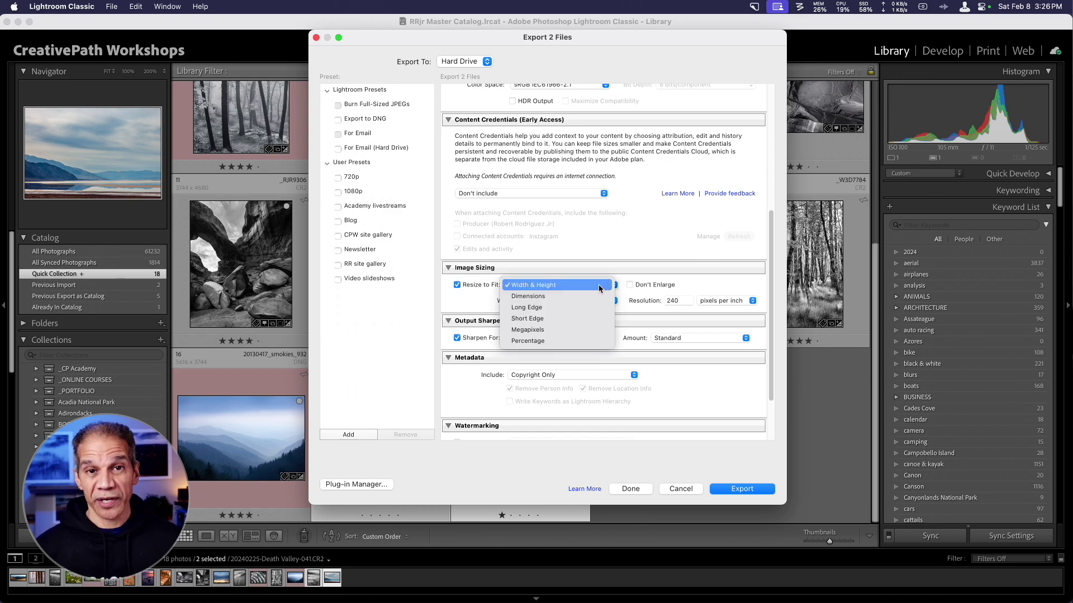
click(597, 297)
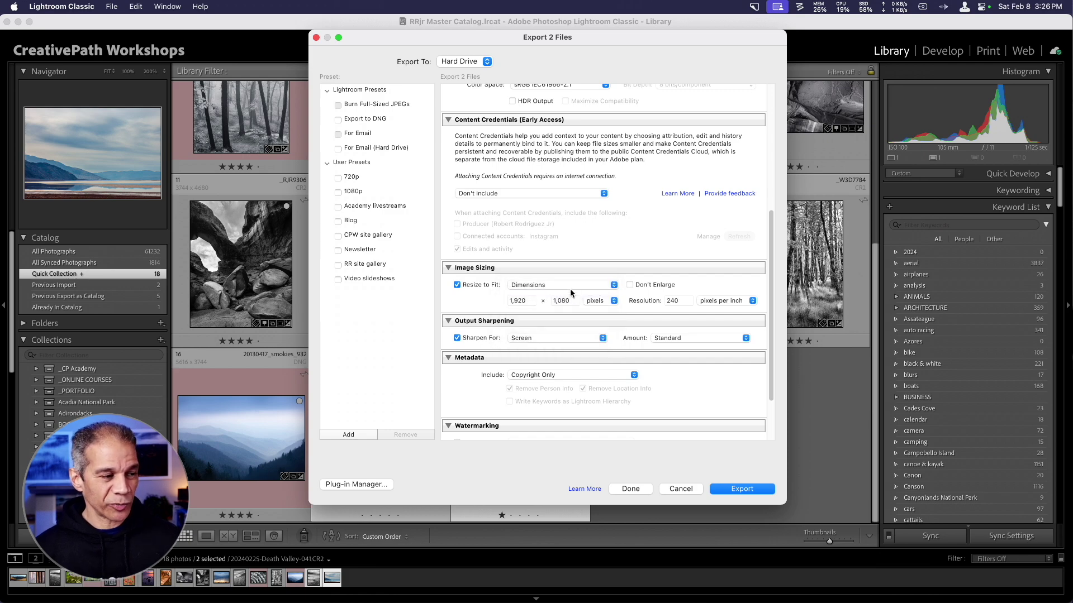
click(570, 290)
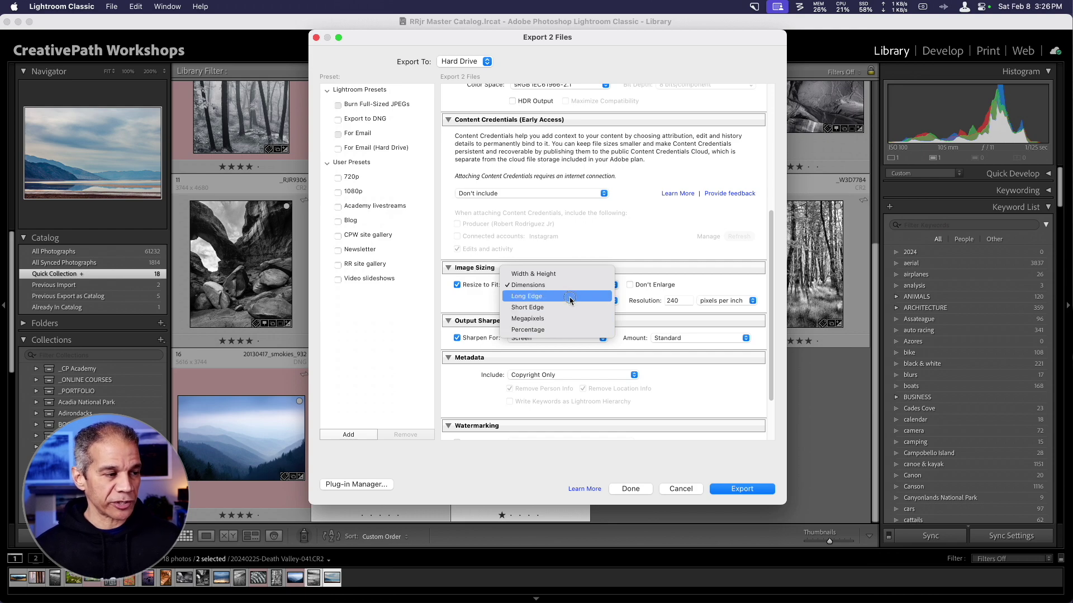
click(571, 276)
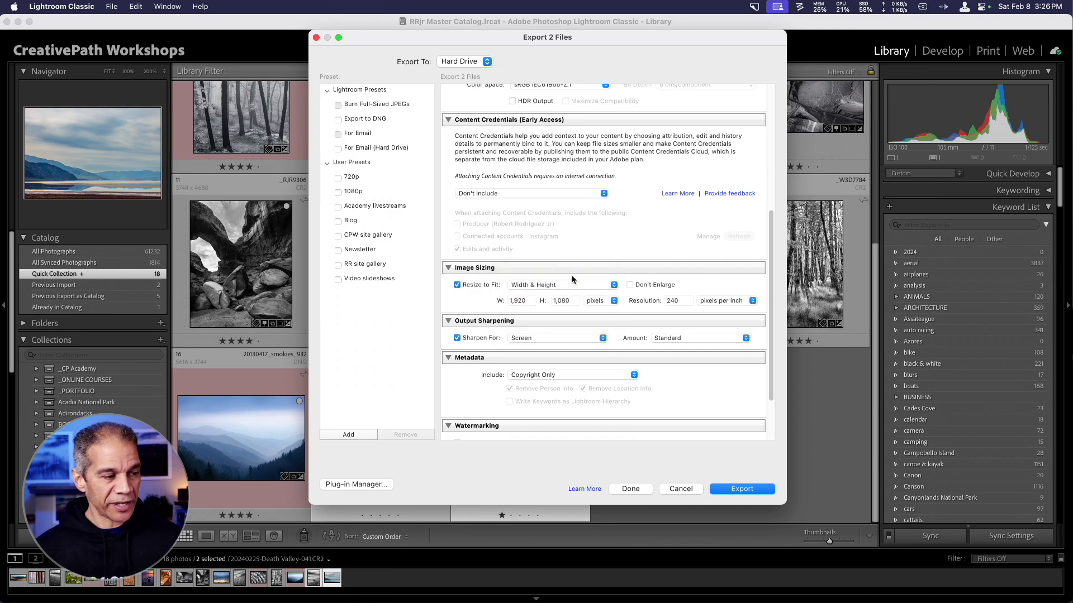
click(597, 301)
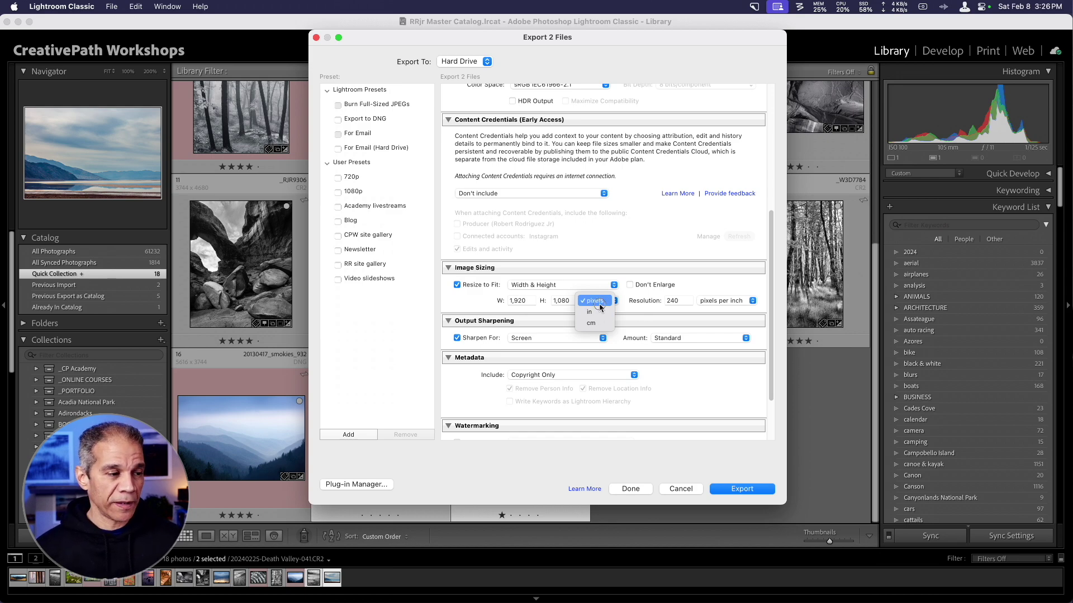
click(598, 304)
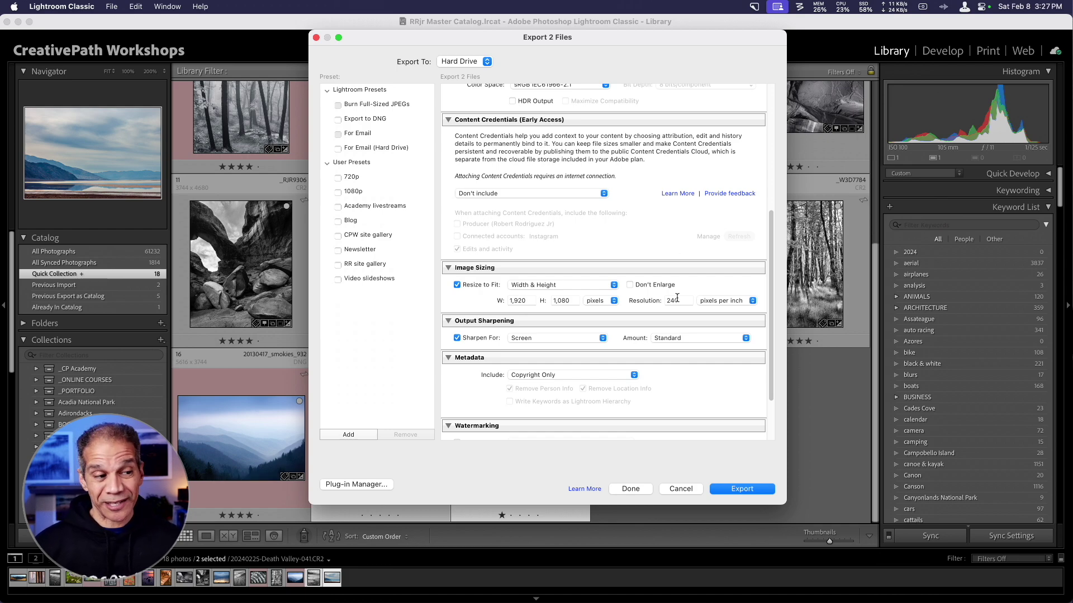
click(732, 303)
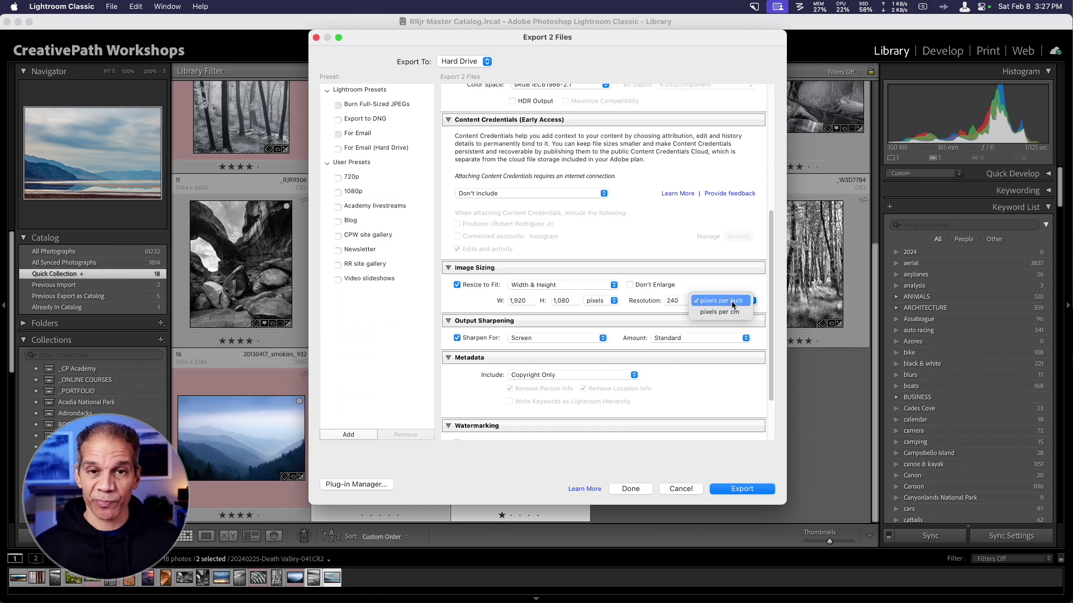
click(734, 312)
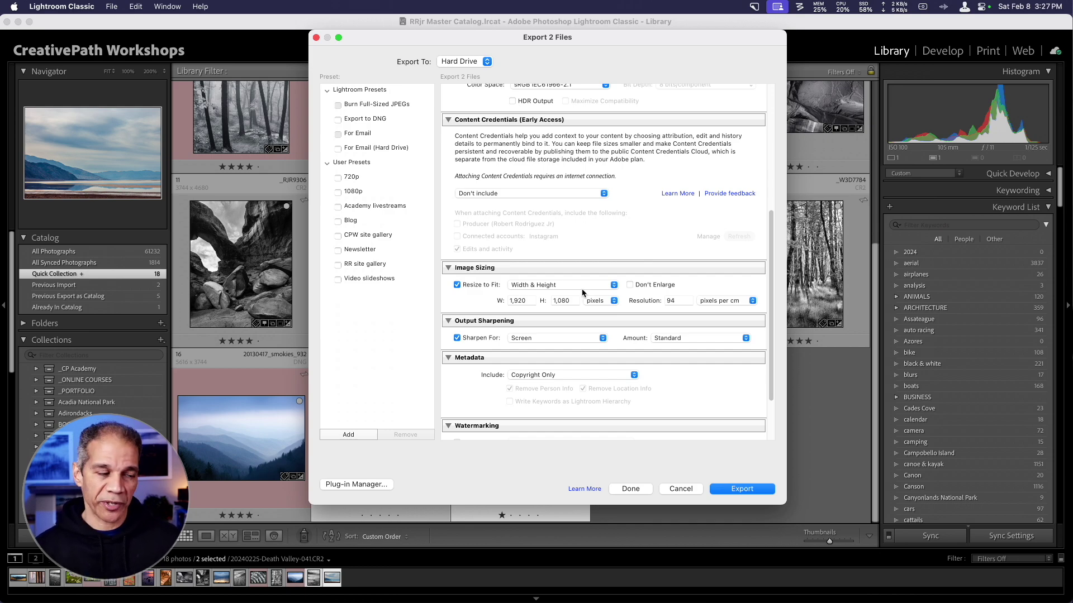
scroll(582, 292, down, 3)
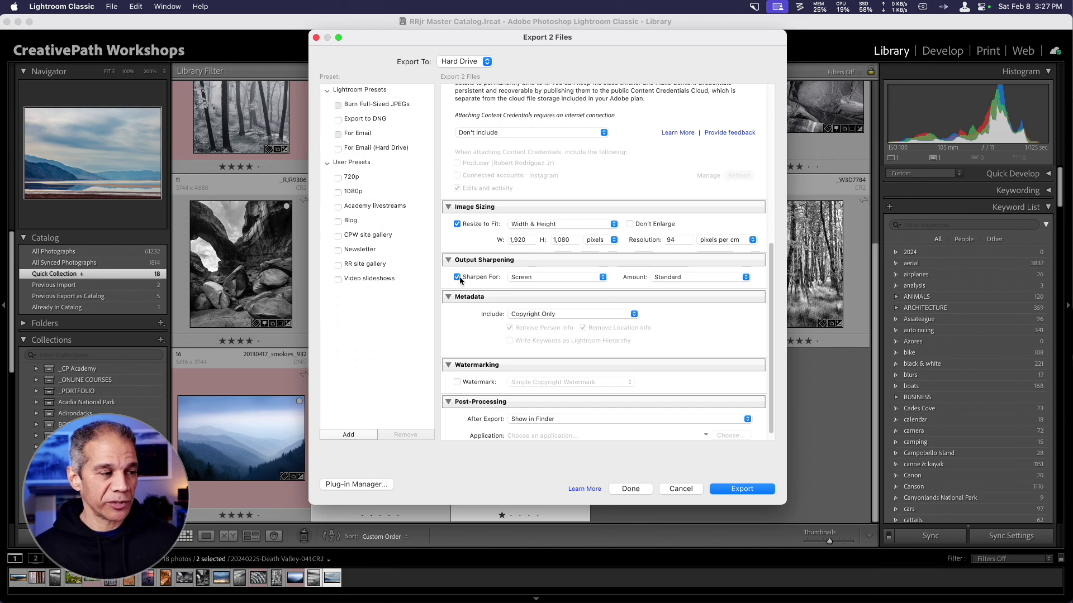
click(592, 277)
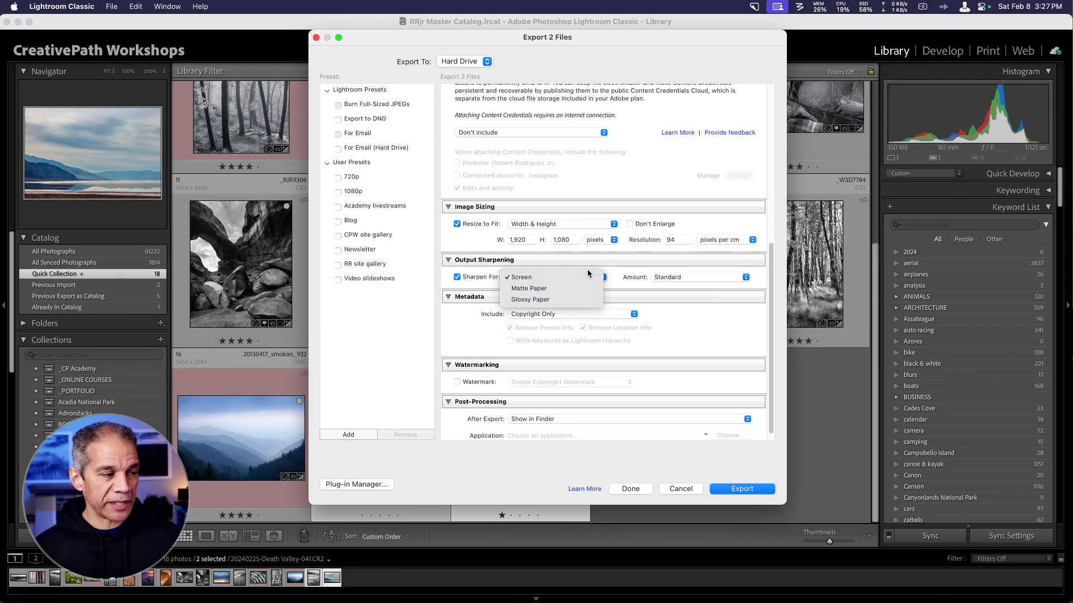
click(594, 263)
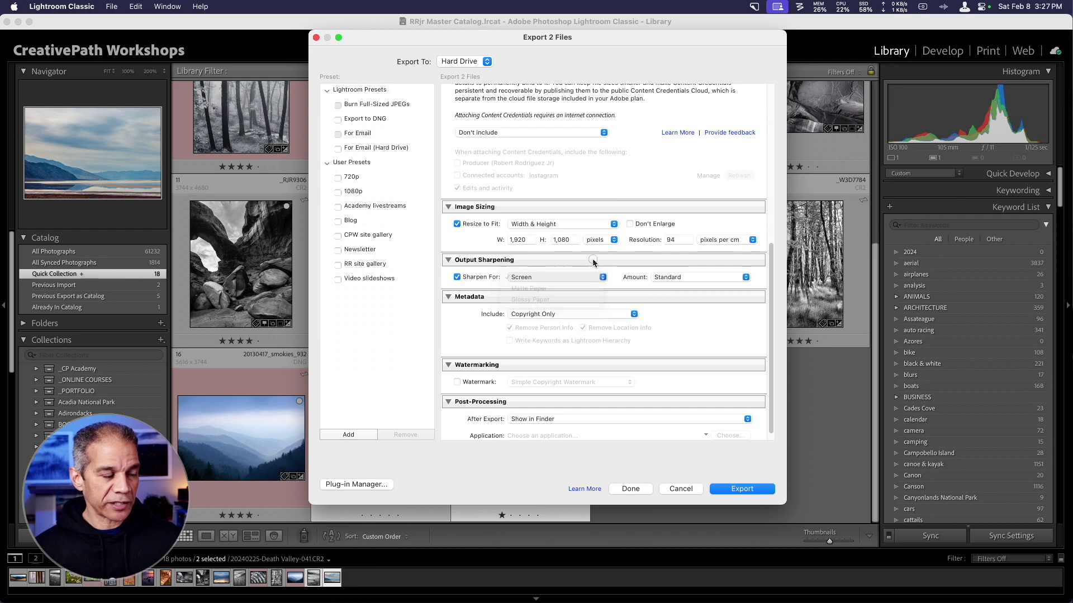
click(690, 279)
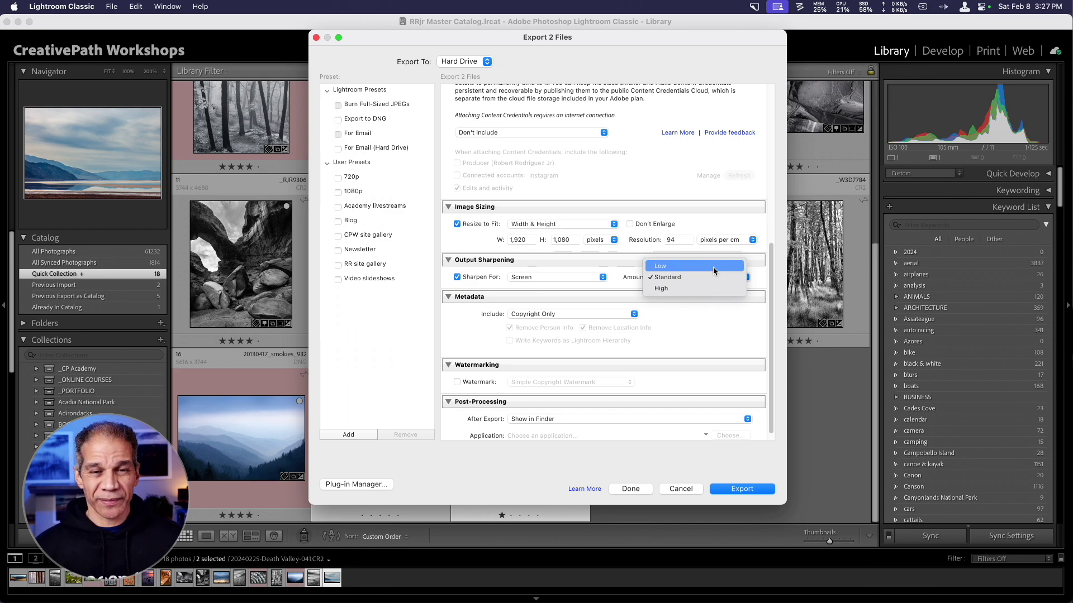
scroll(713, 274, down, 1)
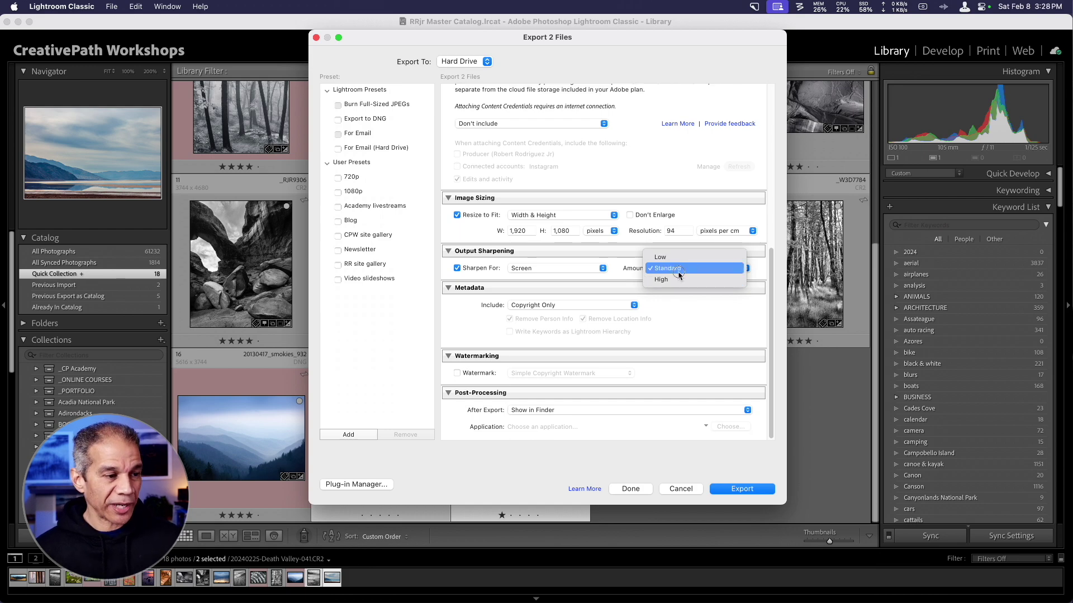
click(754, 269)
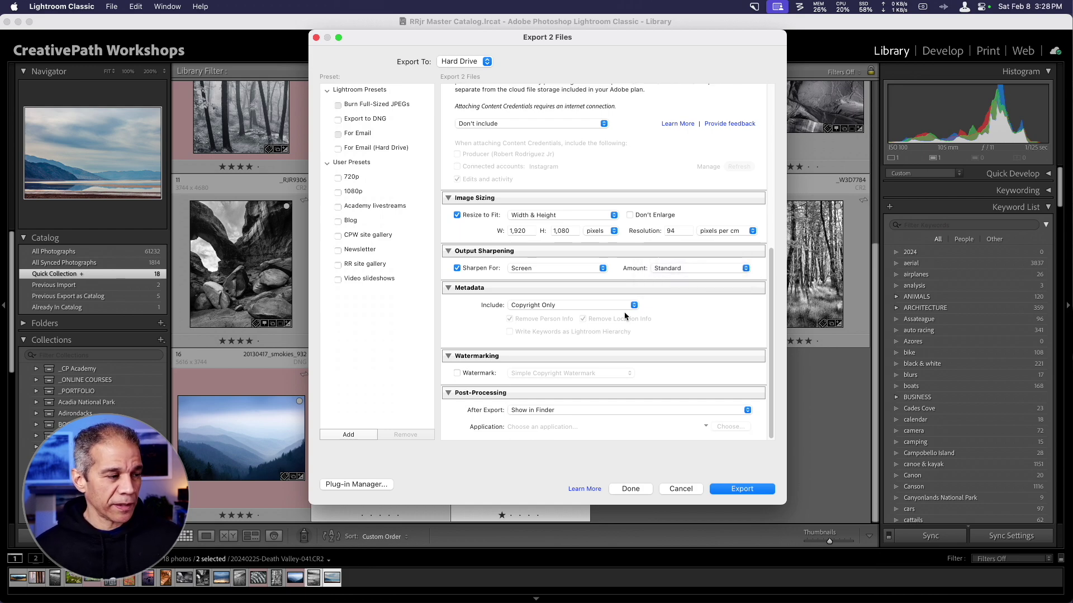
click(547, 306)
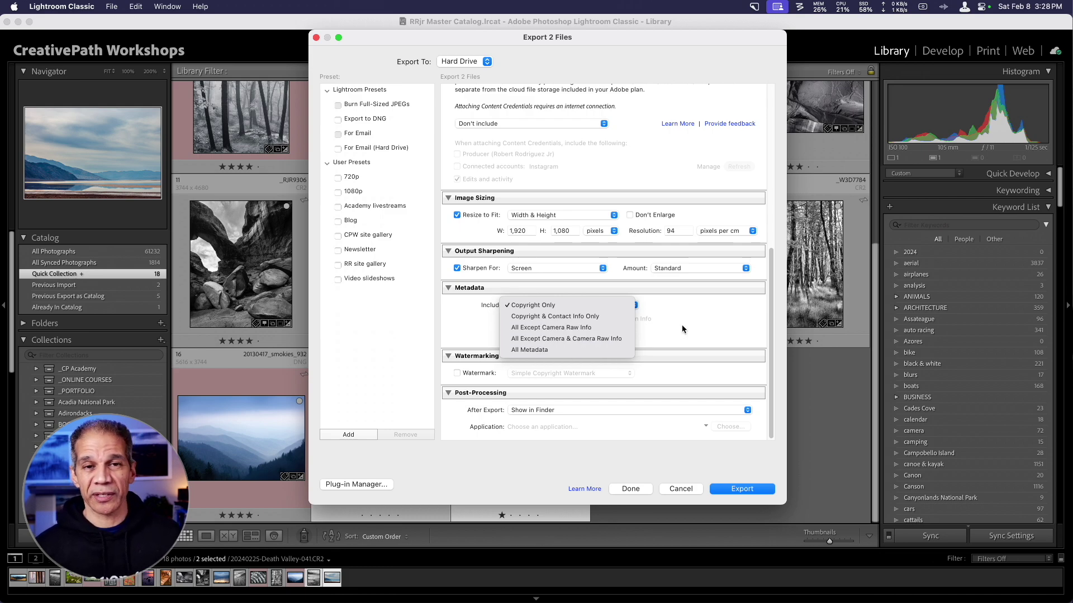
click(575, 306)
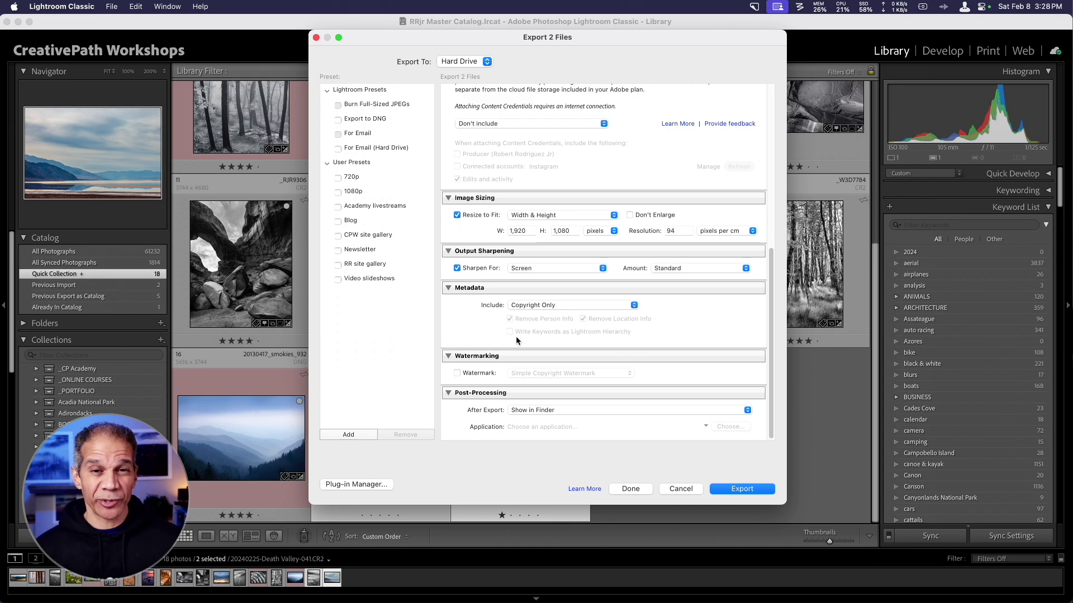
Enable watermarking and choose Edit Watermarks from the Watermark pop-up.
click(457, 373)
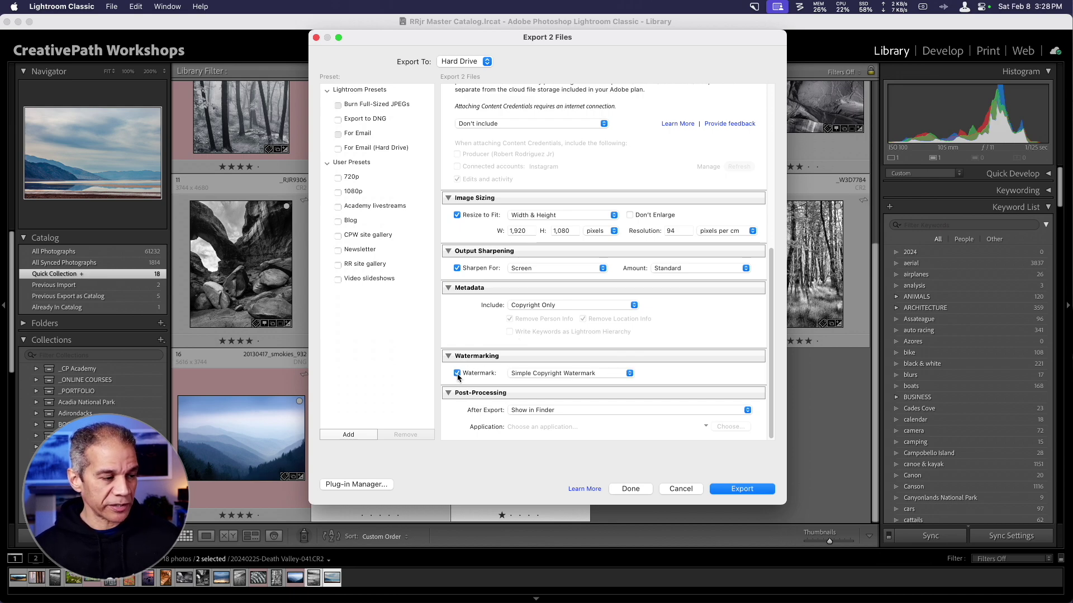
click(569, 374)
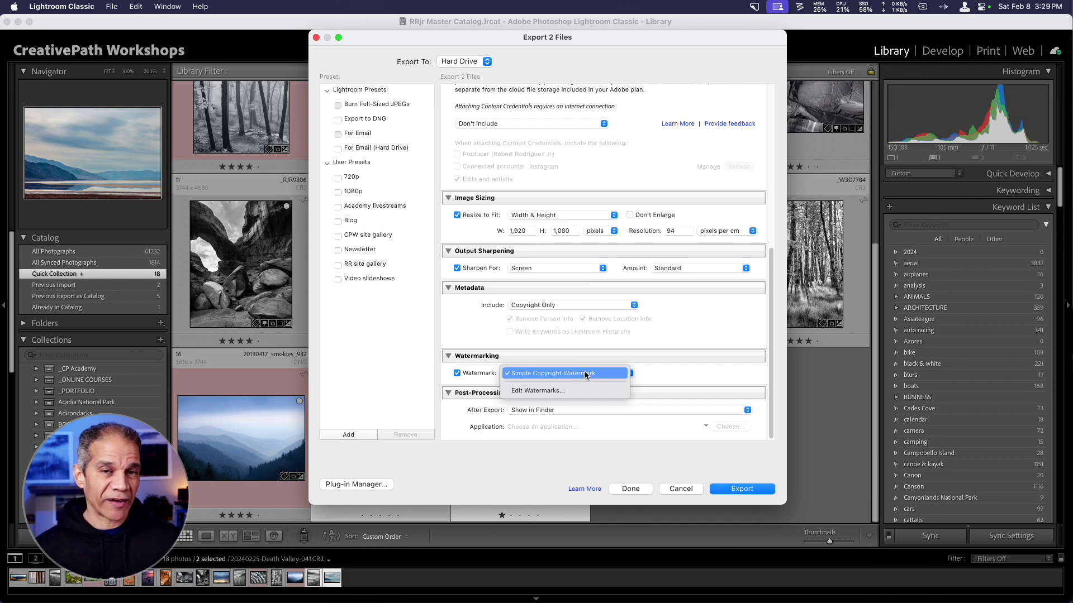
click(557, 392)
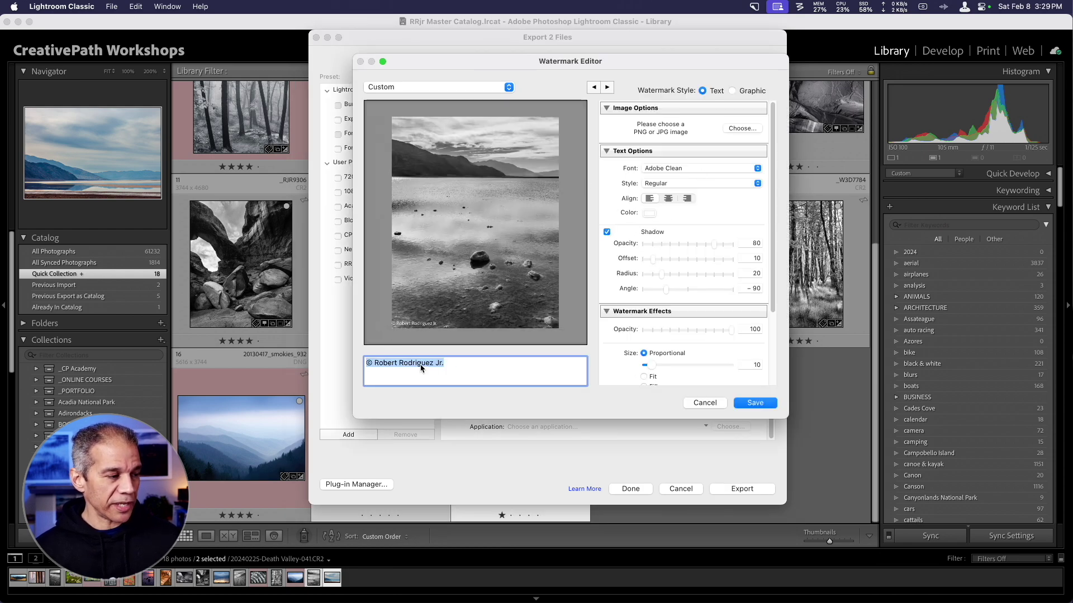
Enlarge the copyright text watermark and try top-right, bottom and centre anchor positions.
mouse_move(418, 323)
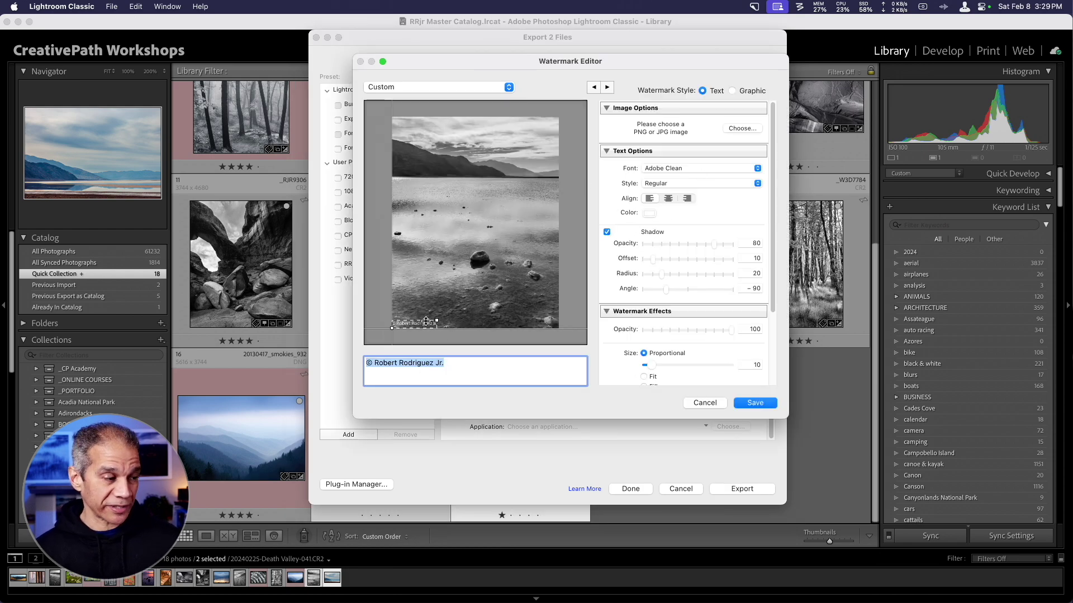
mouse_move(436, 321)
mouse_down()
mouse_move(456, 312)
mouse_move(444, 316)
mouse_up()
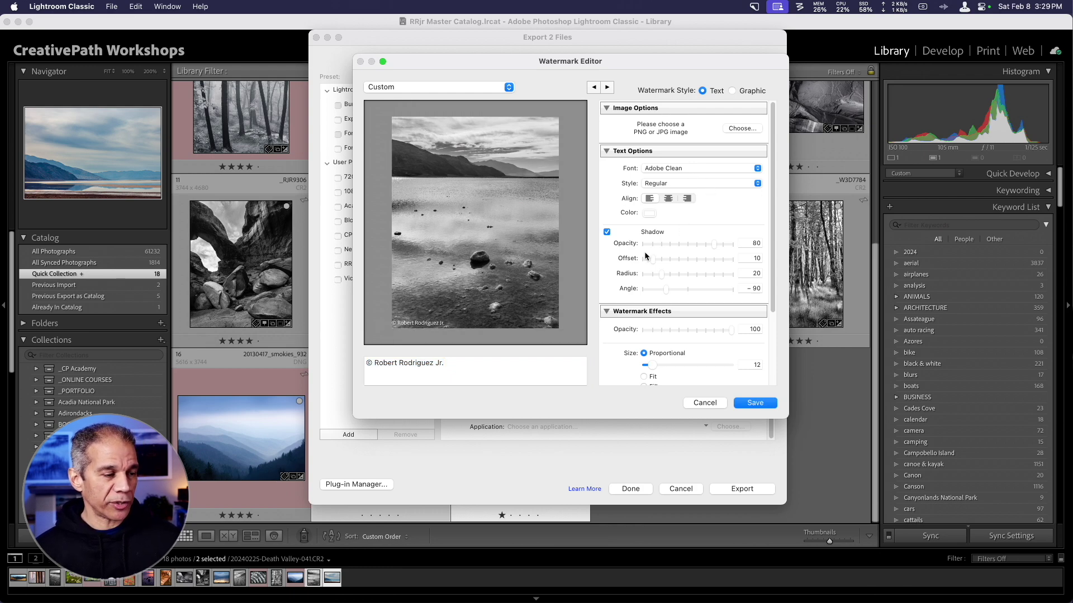
scroll(687, 237, down, 5)
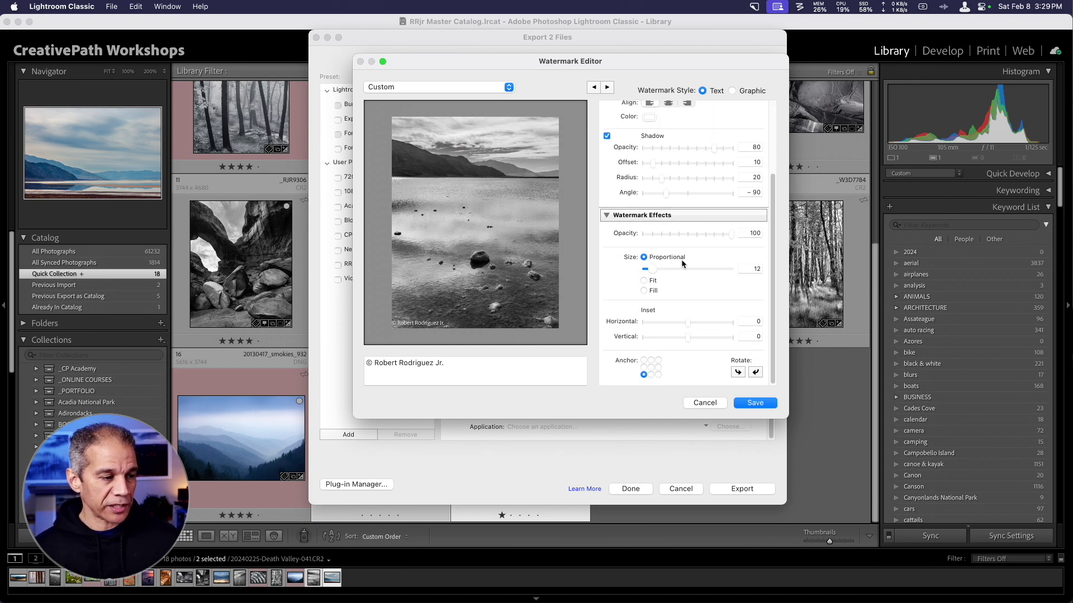
click(658, 361)
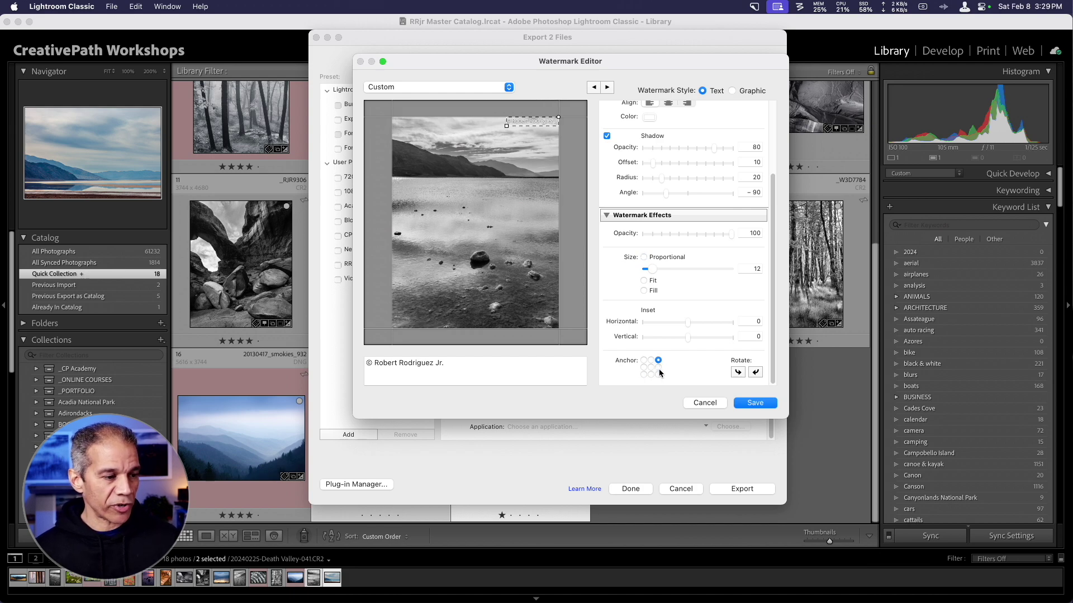
click(659, 375)
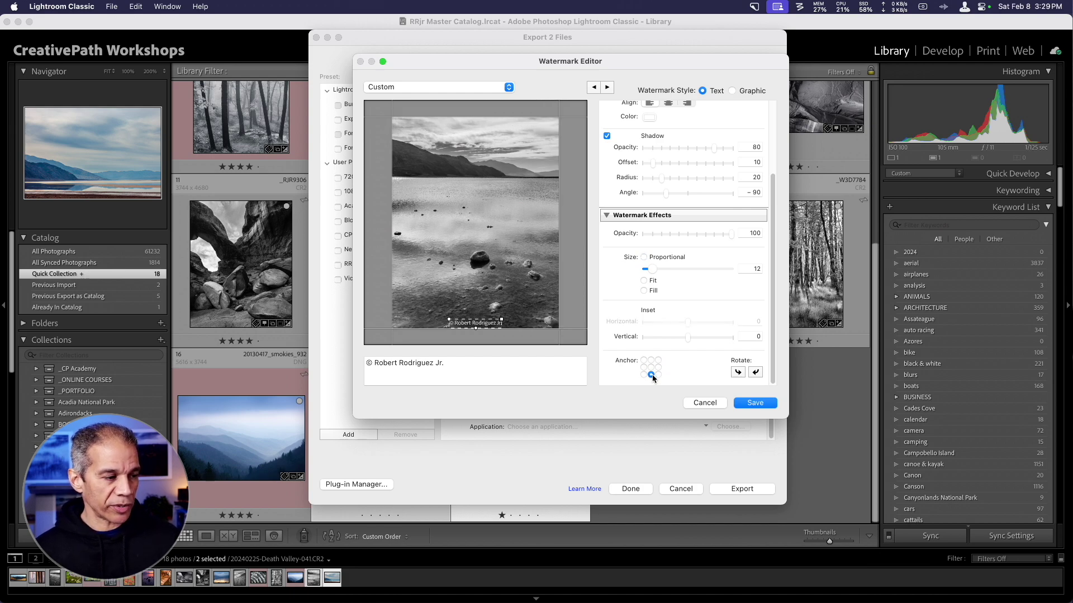
click(652, 368)
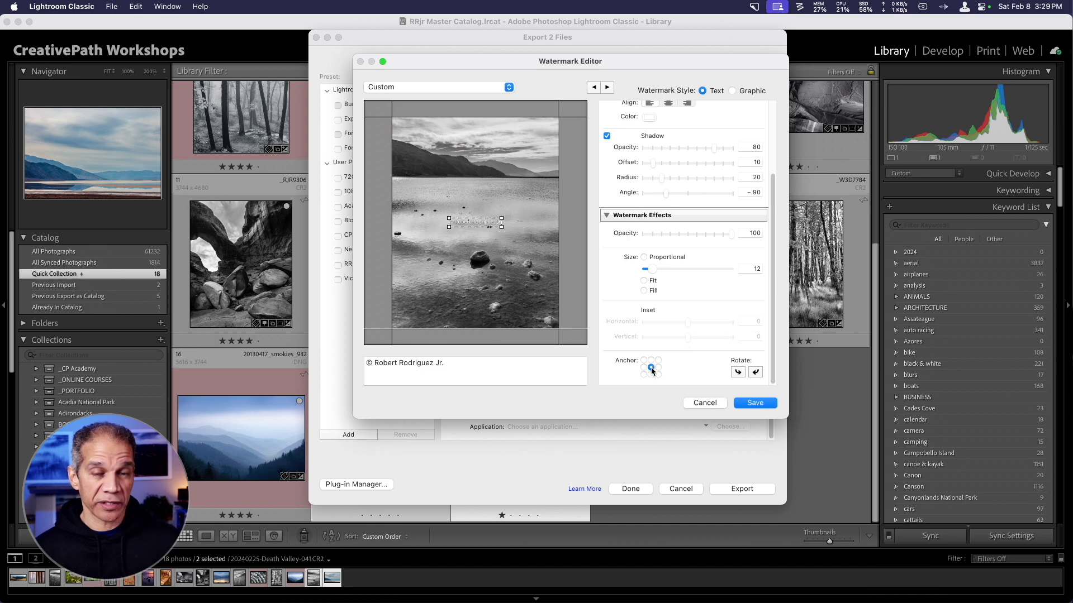
scroll(695, 205, up, 5)
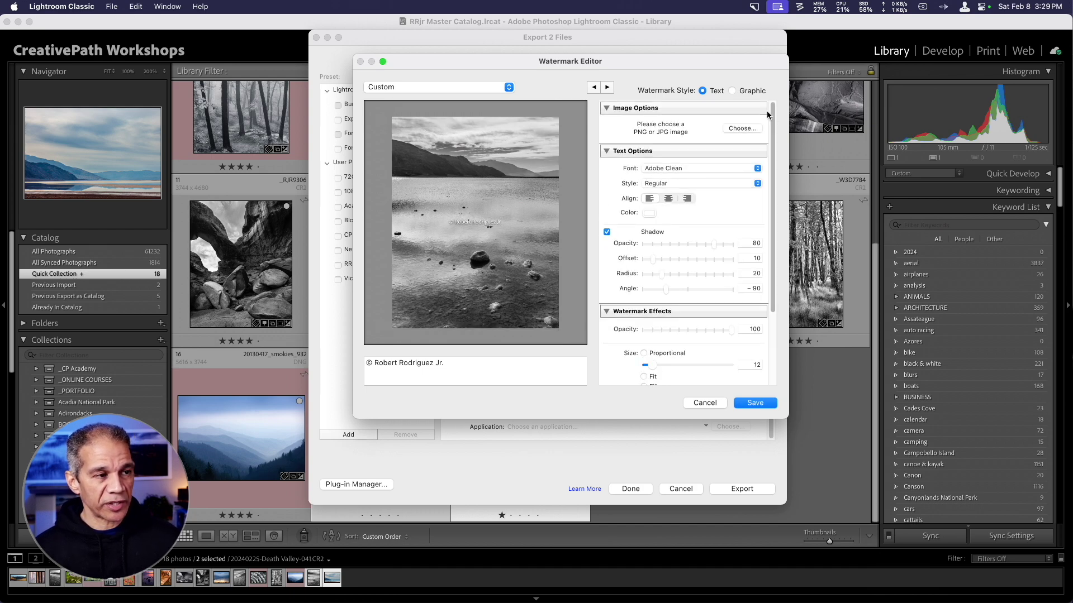
Try a graphic watermark, cancel the image choice, and dismiss the watermark preset options.
click(731, 91)
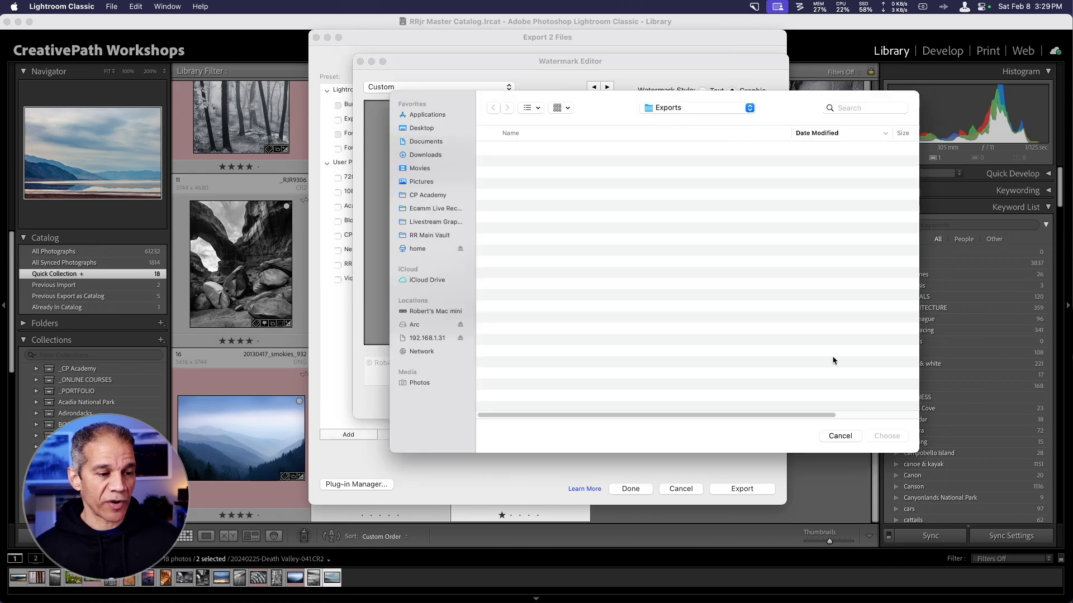
click(840, 436)
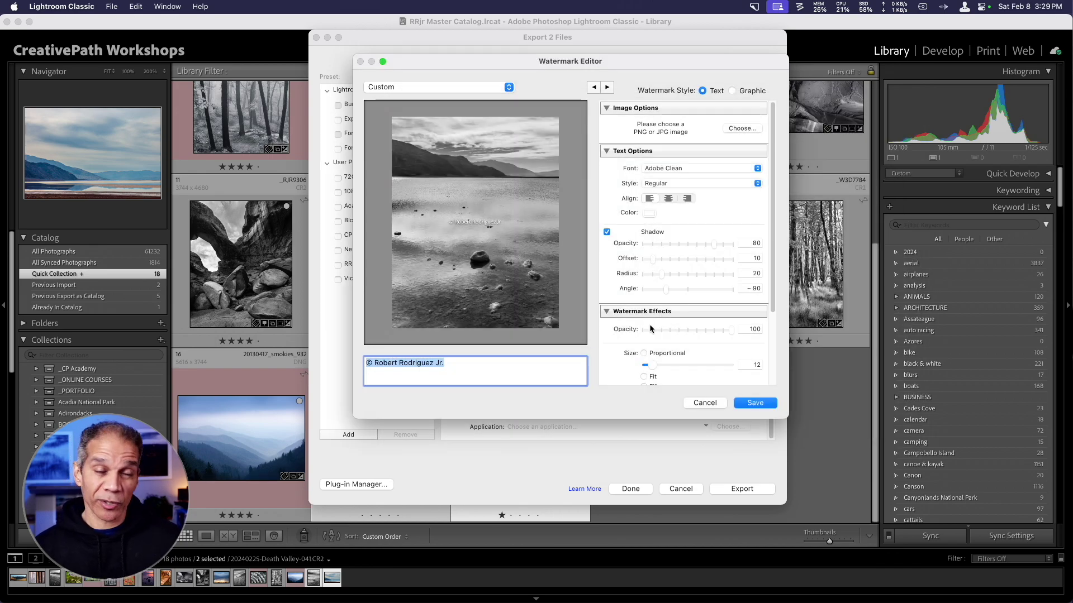
mouse_move(486, 259)
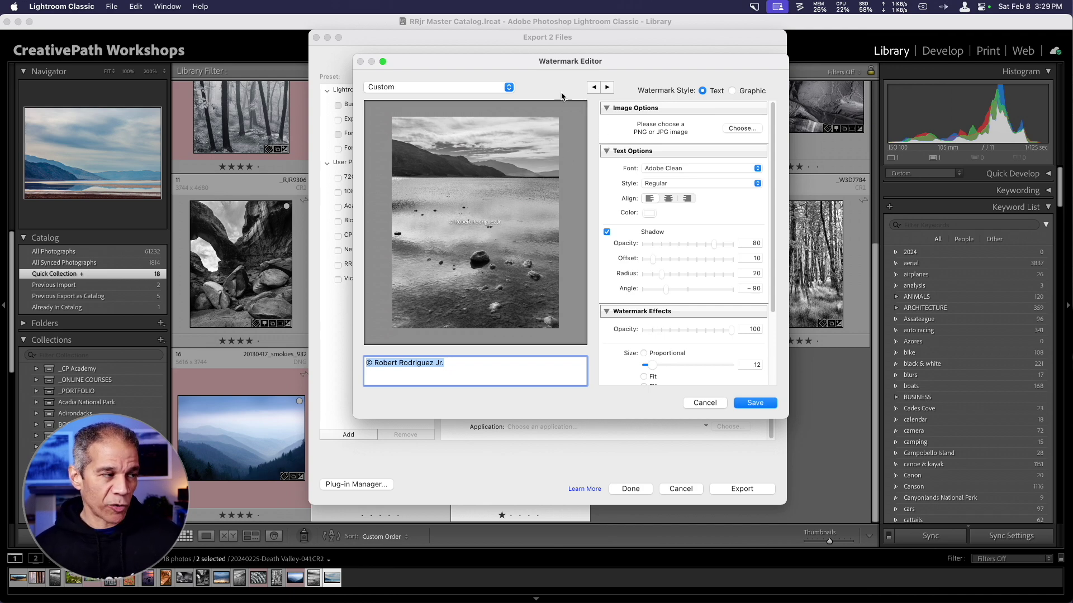
click(495, 89)
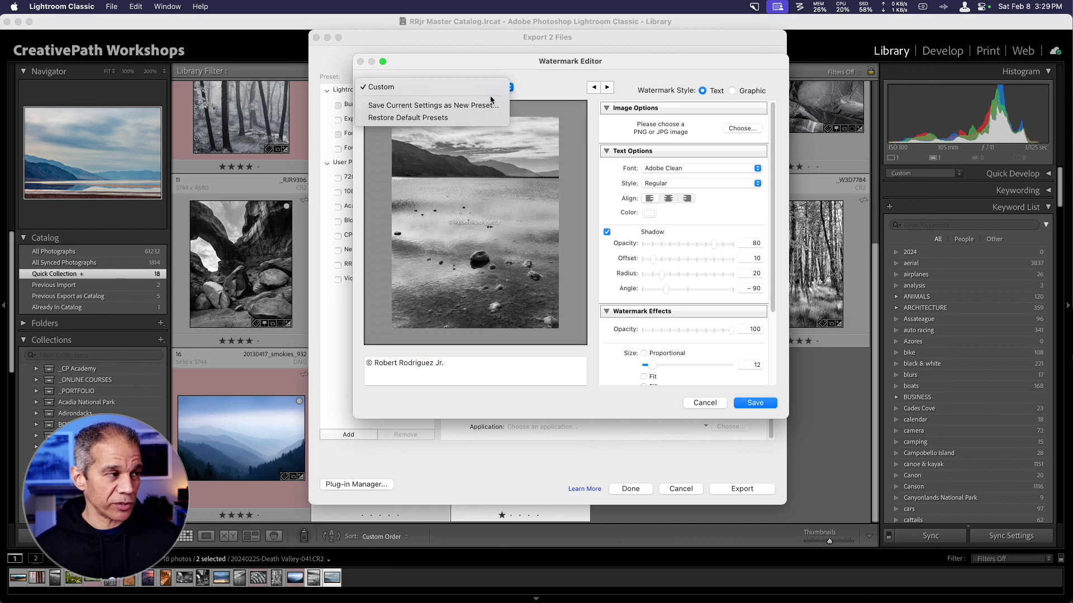
click(555, 81)
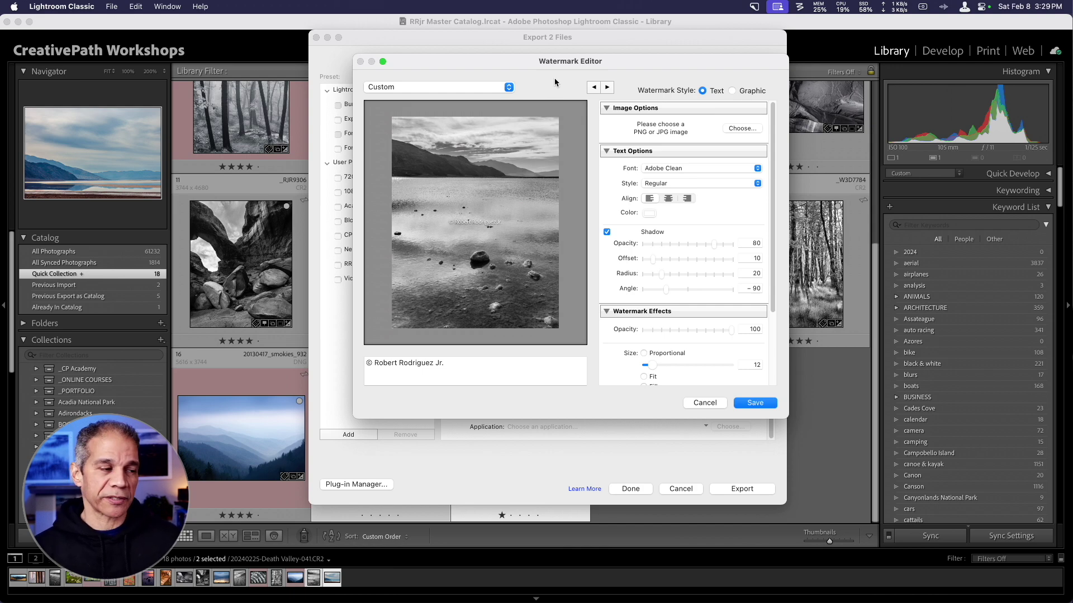
Leave the watermark unchanged and set After Export to Show in Finder.
click(705, 402)
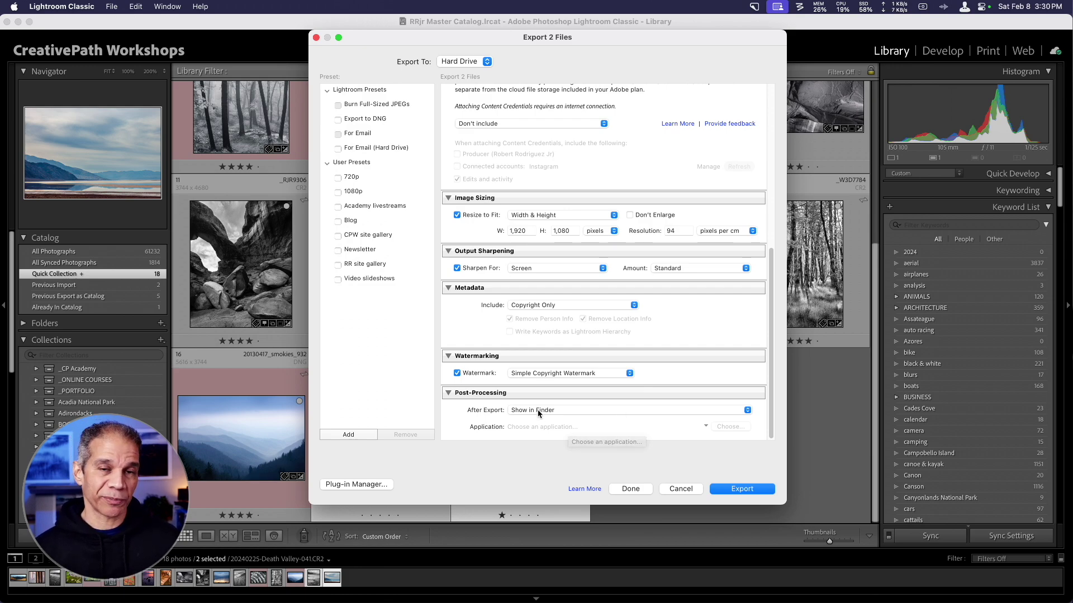
click(554, 412)
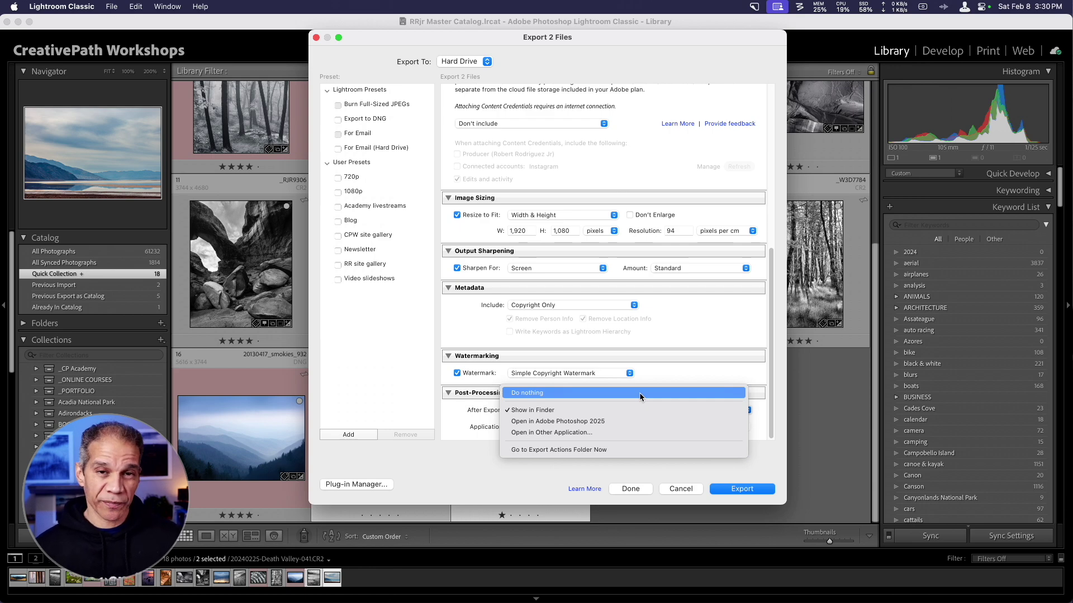
click(598, 411)
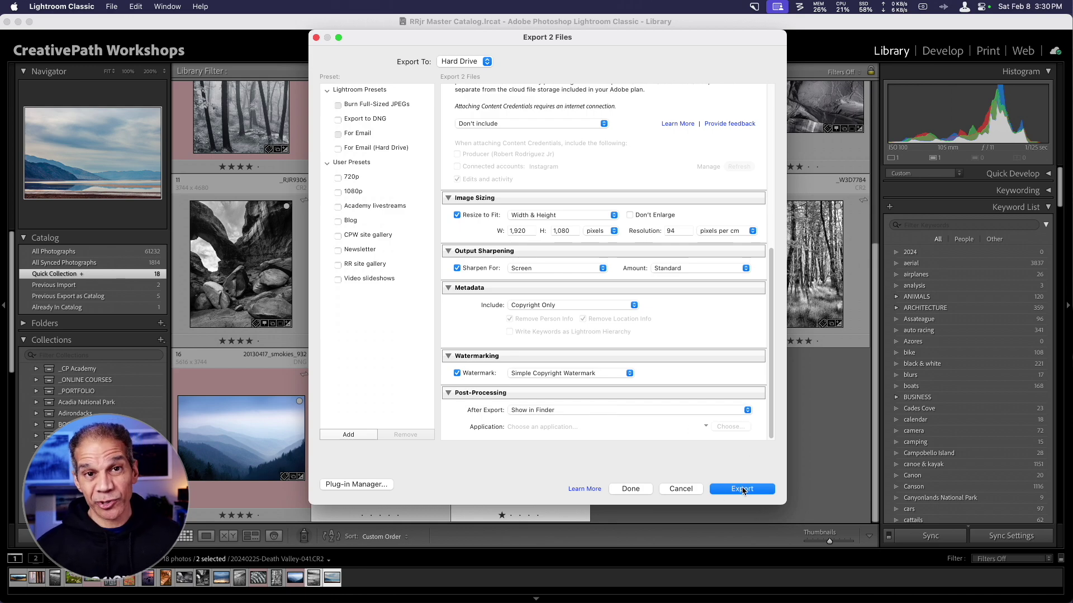
scroll(652, 278, up, 3)
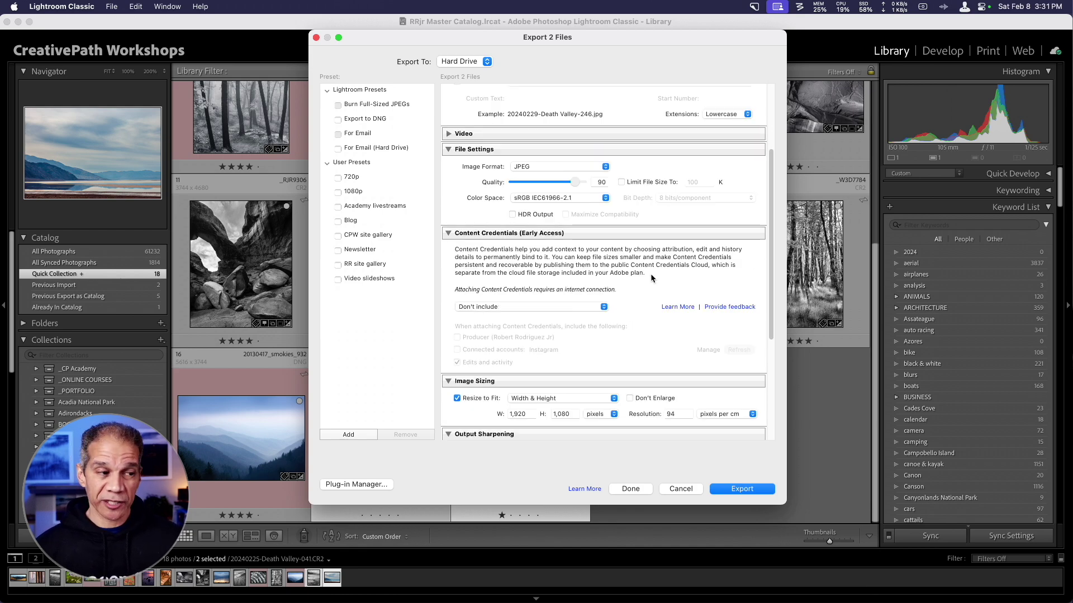
scroll(656, 173, up, 2)
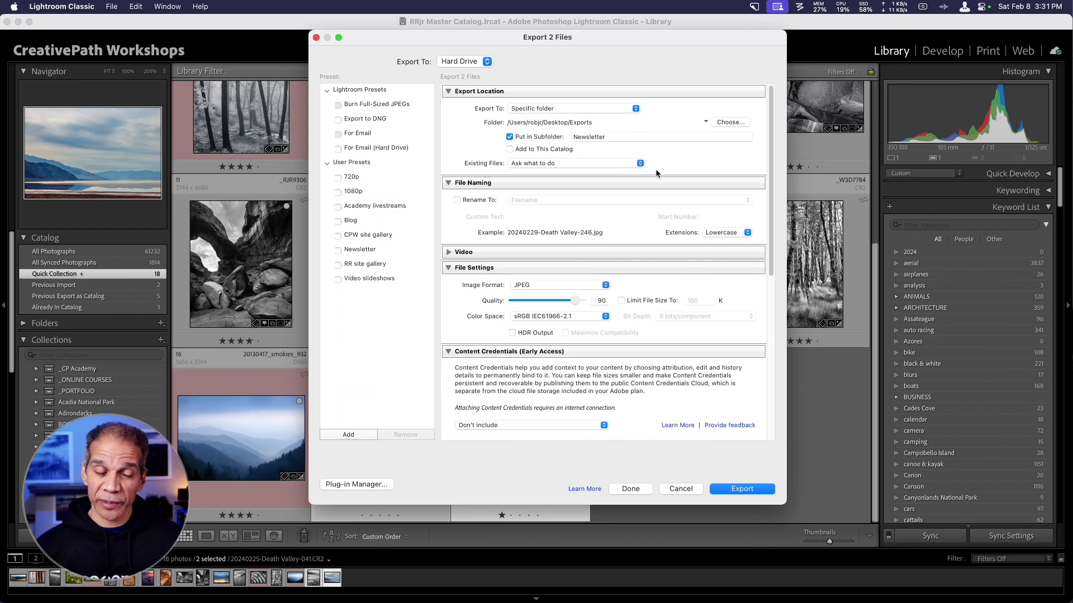
scroll(618, 196, down, 2)
scroll(619, 199, down, 3)
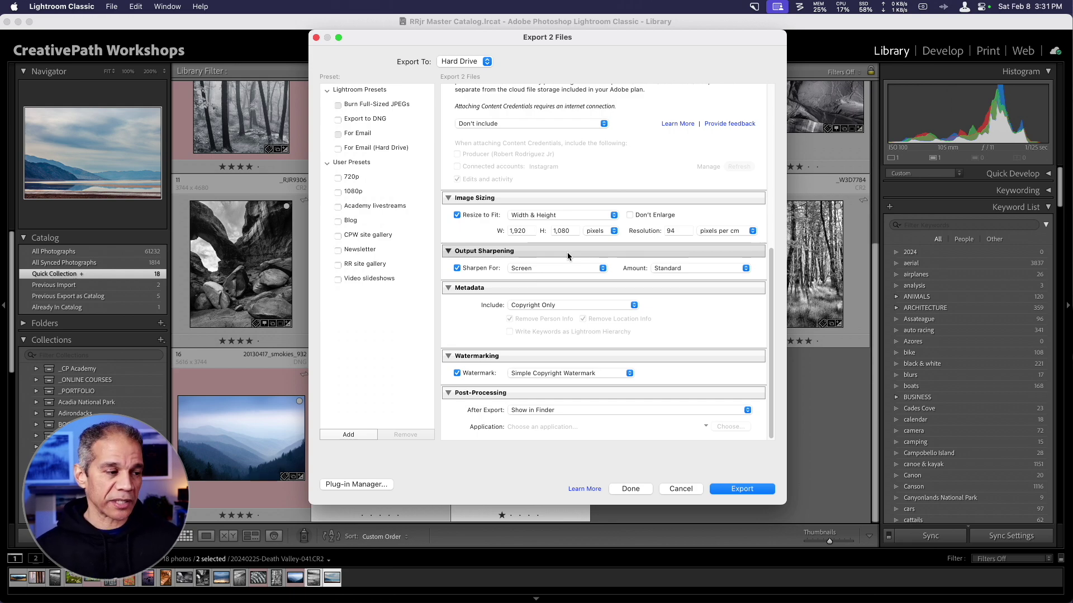
Save the current settings as user preset 'Newsletter 2' and export both photos.
click(349, 435)
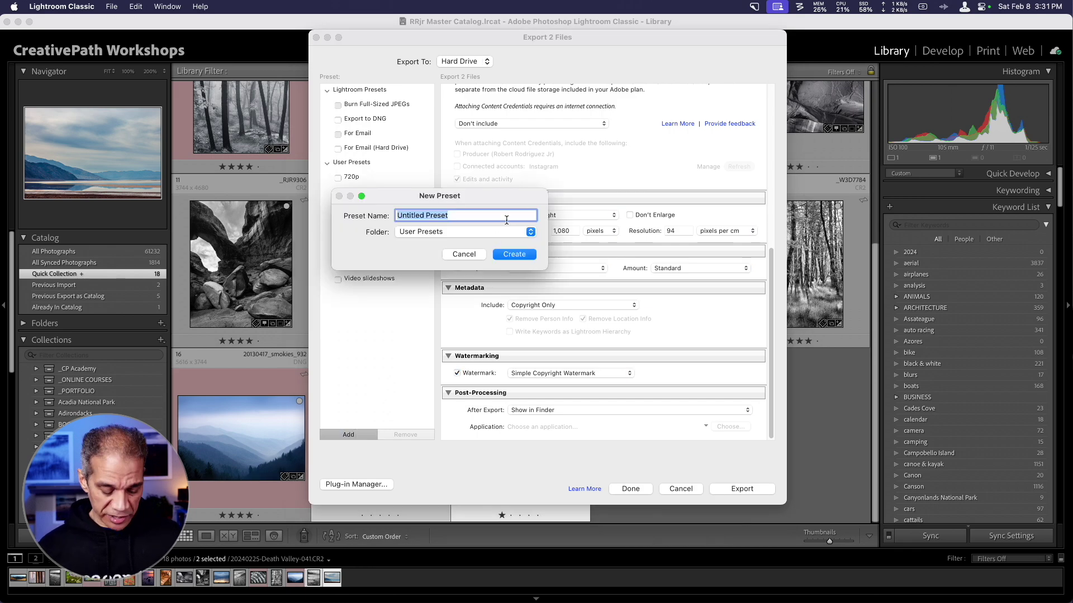
text(Newsle)
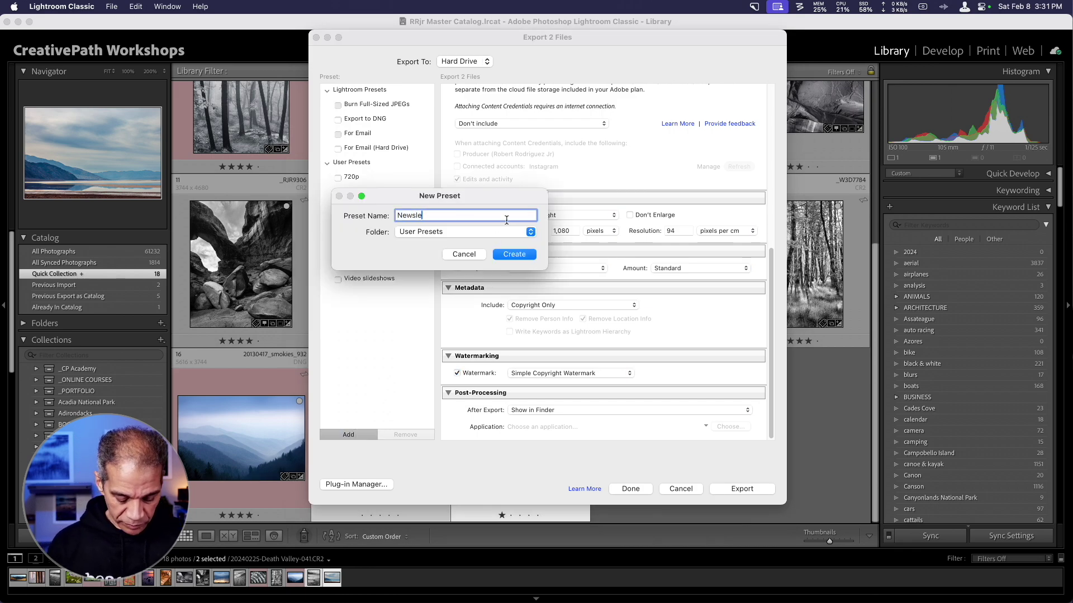
text(tter 2)
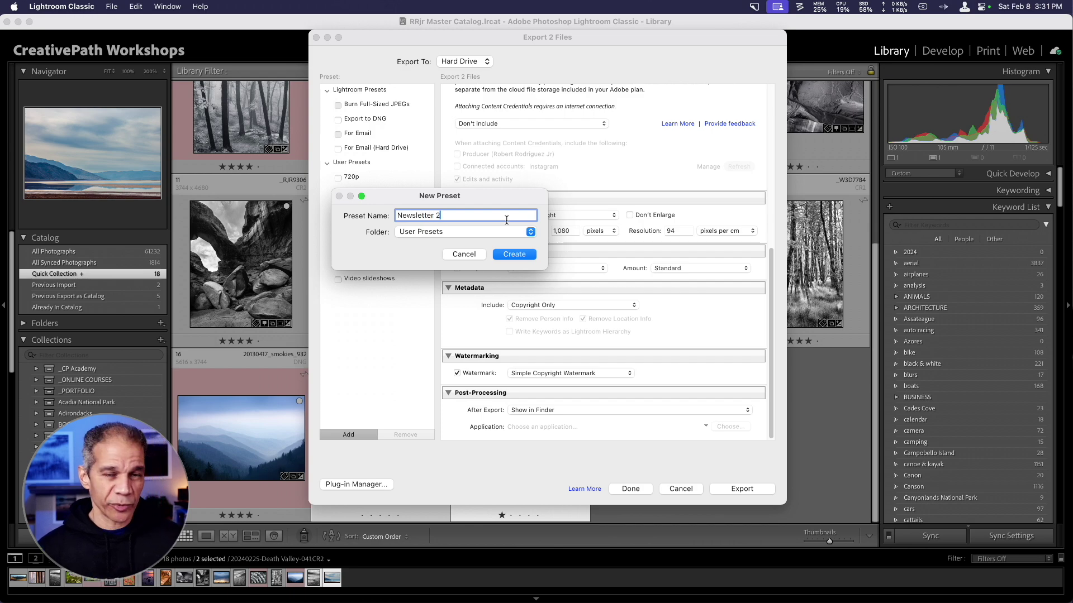
click(526, 255)
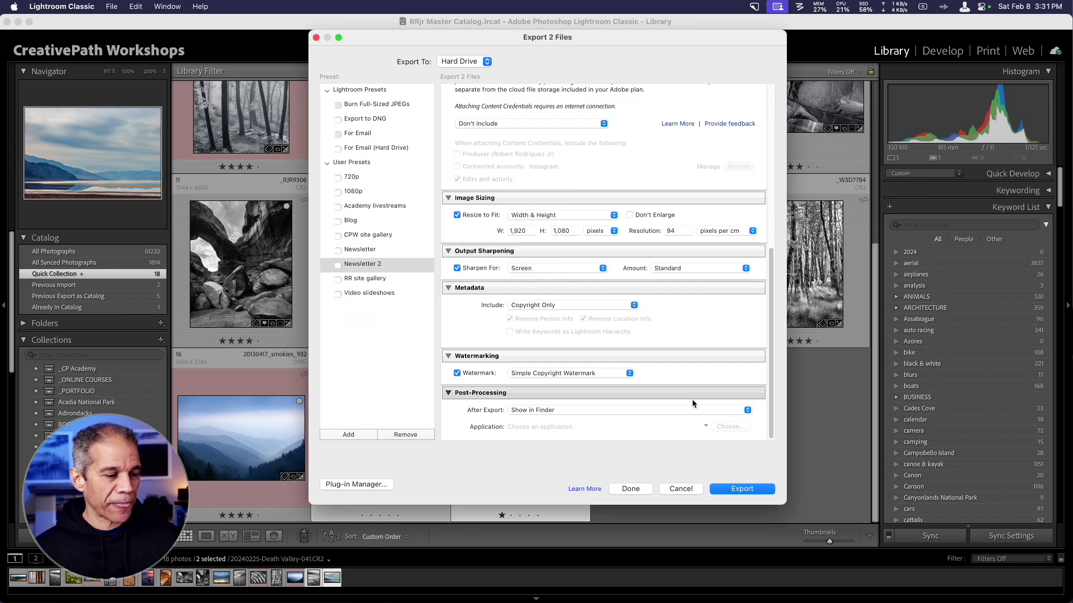
click(754, 489)
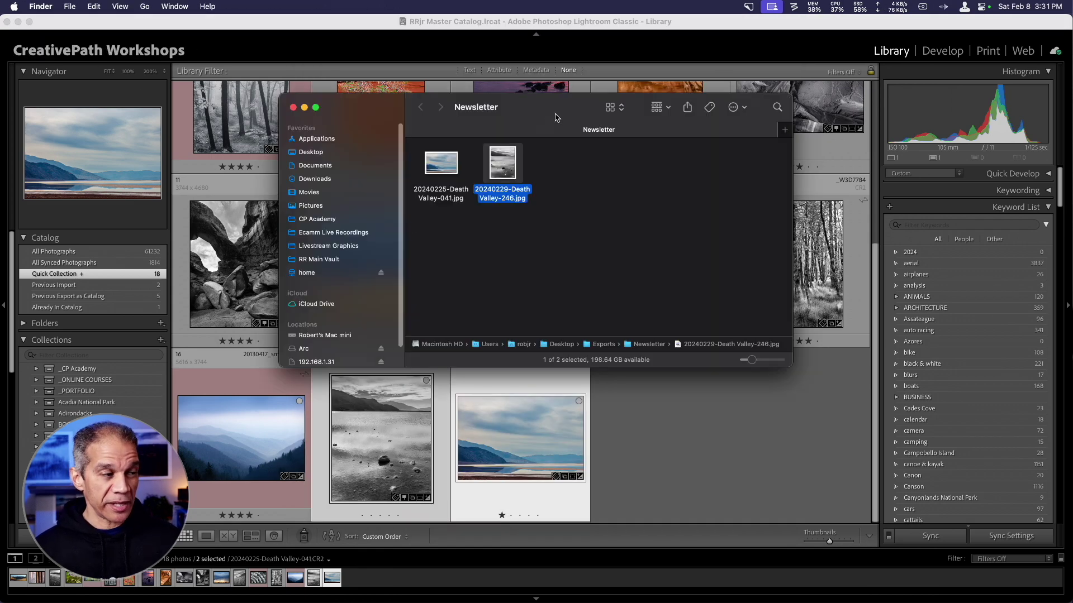
Nudge the Newsletter Finder window and deselect the two exported files.
drag(554, 113, 558, 115)
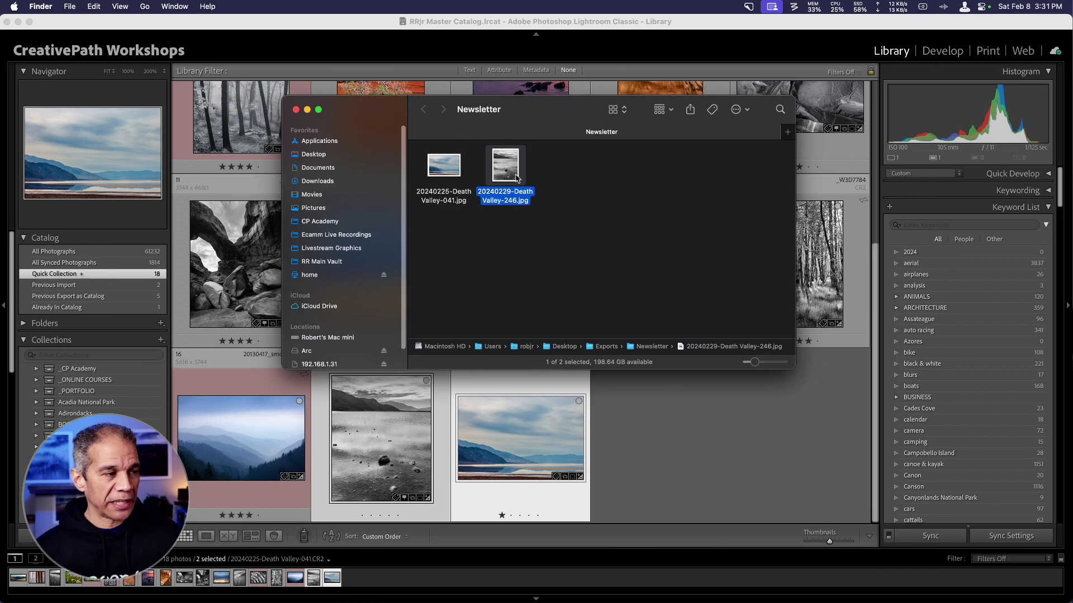
click(564, 187)
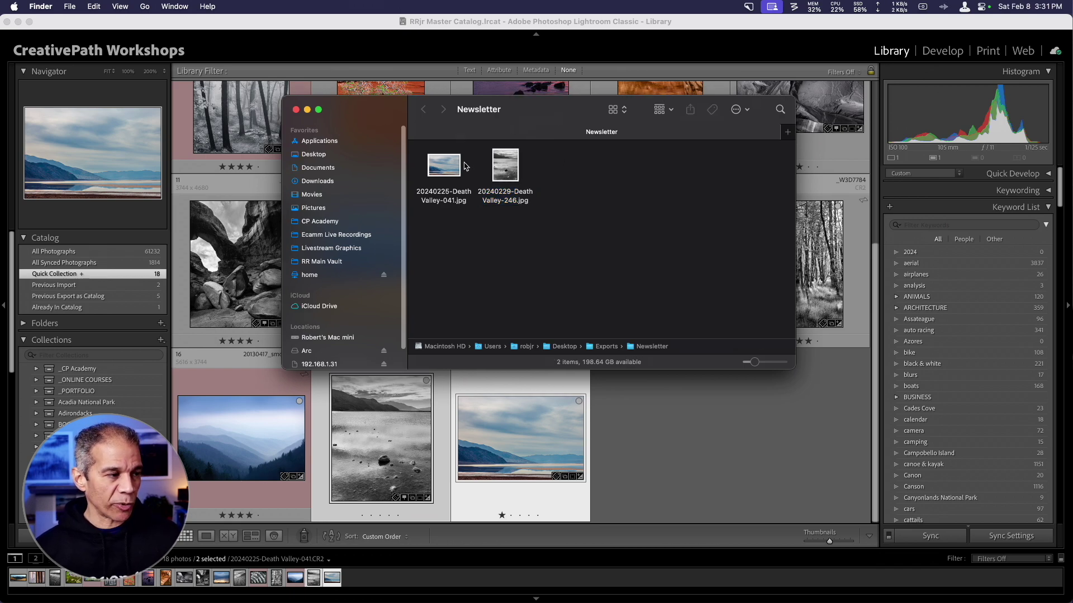
Open 20240225-Death Valley-041.jpg in Preview and confirm it measures 1620 × 1080 pixels.
double_click(450, 167)
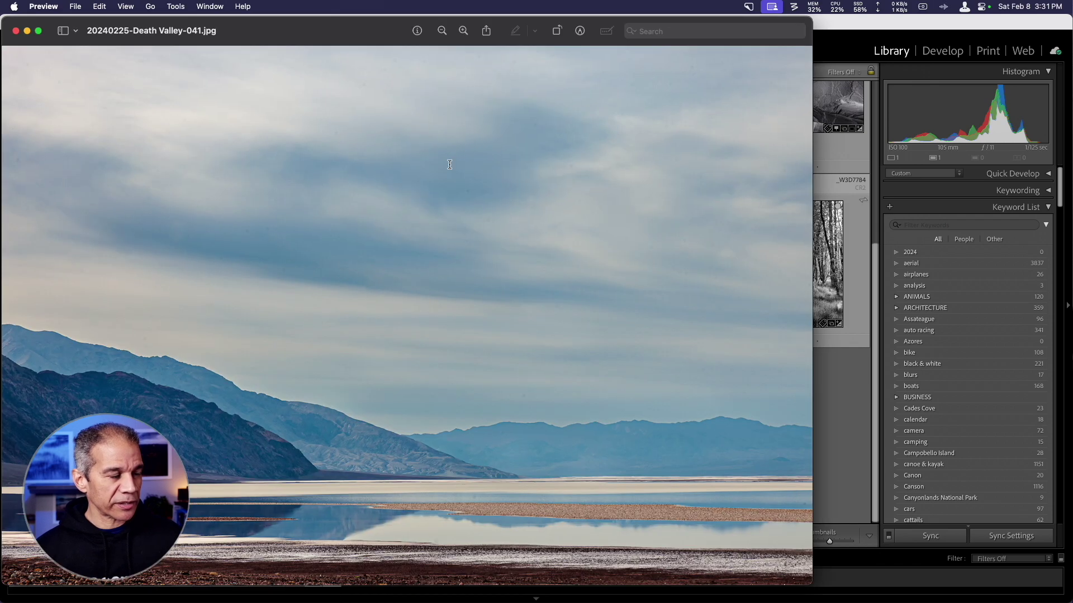
key(super+i)
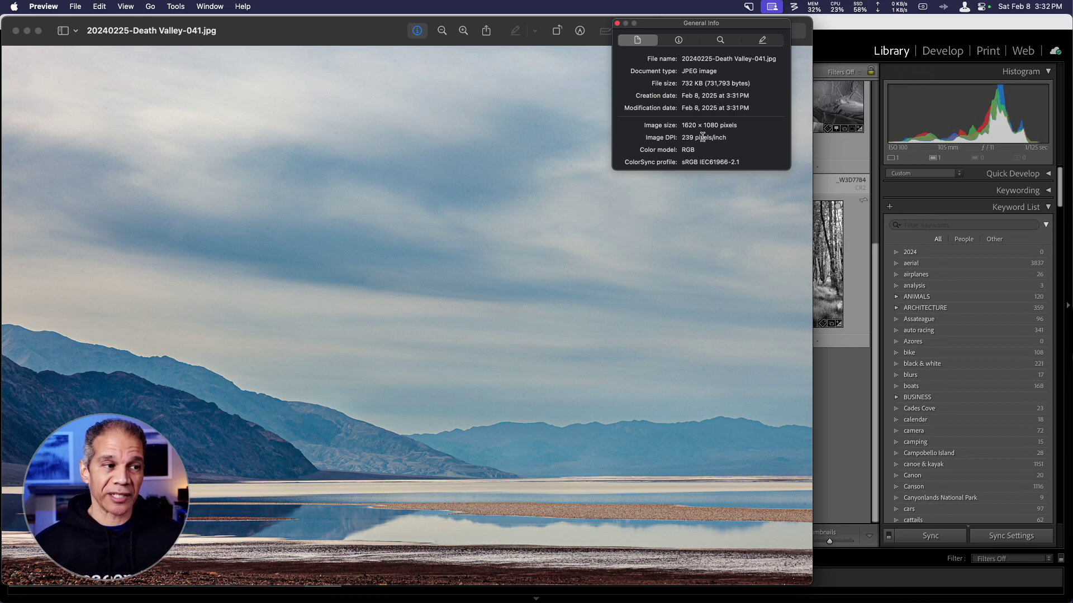
click(617, 23)
click(16, 30)
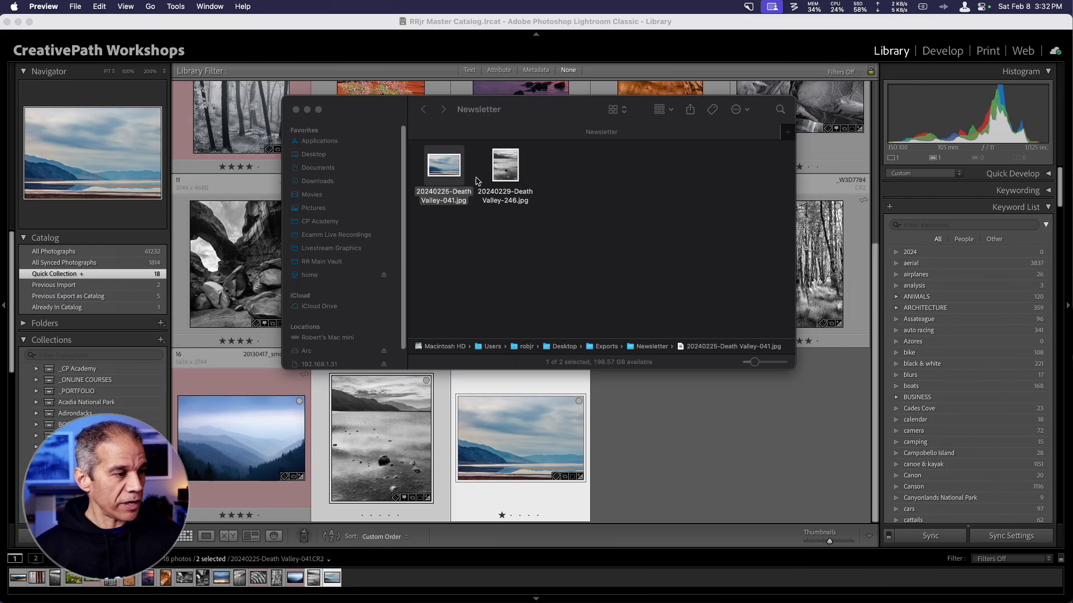
Open 20240229-Death Valley-246.jpg and confirm it measures 853 × 1080 pixels.
double_click(506, 166)
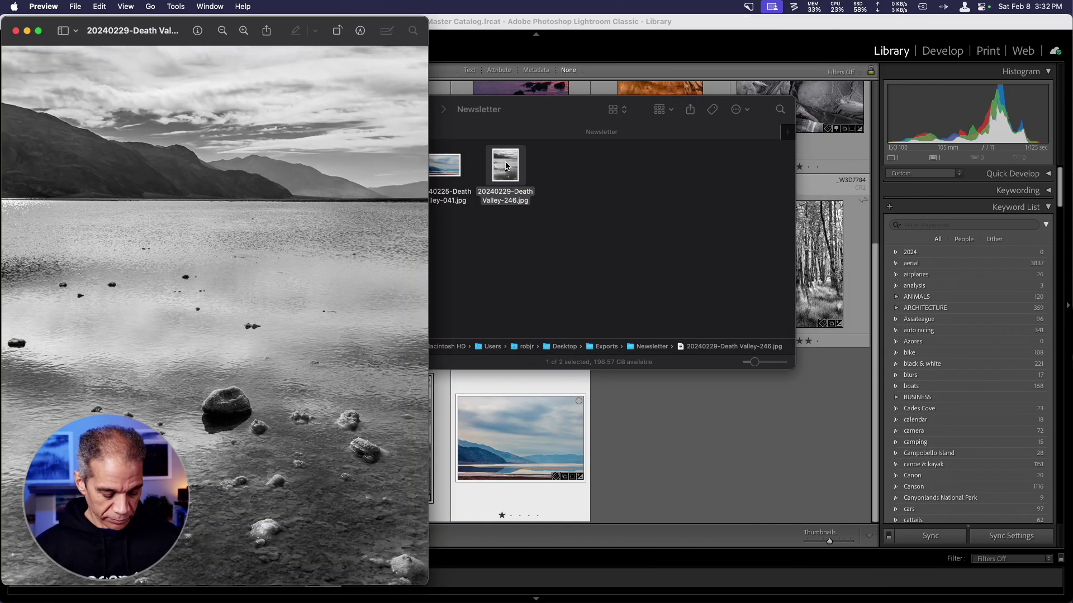
key(super+i)
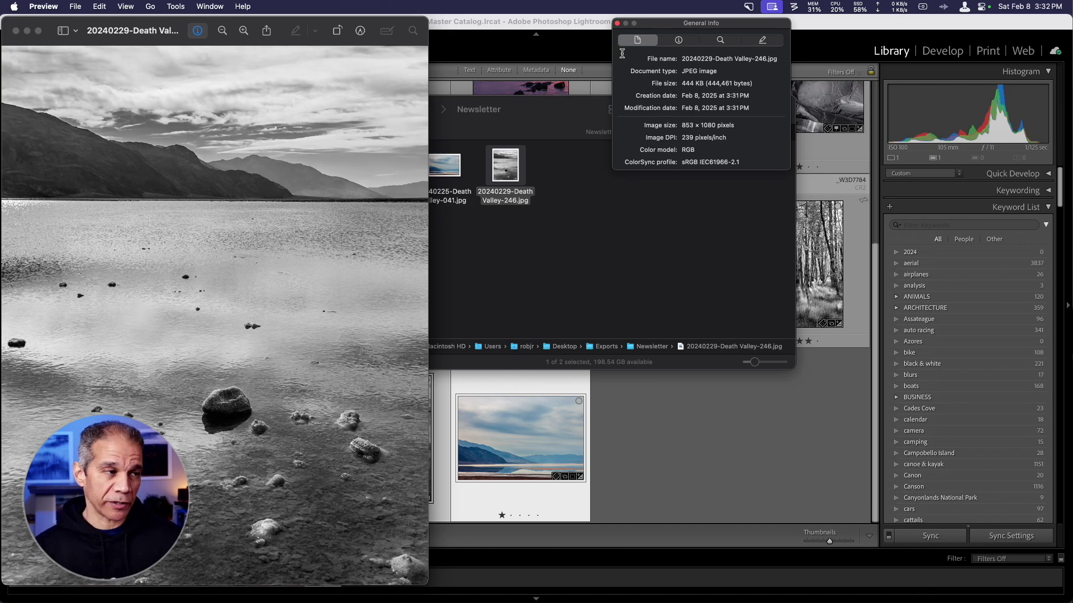
click(617, 23)
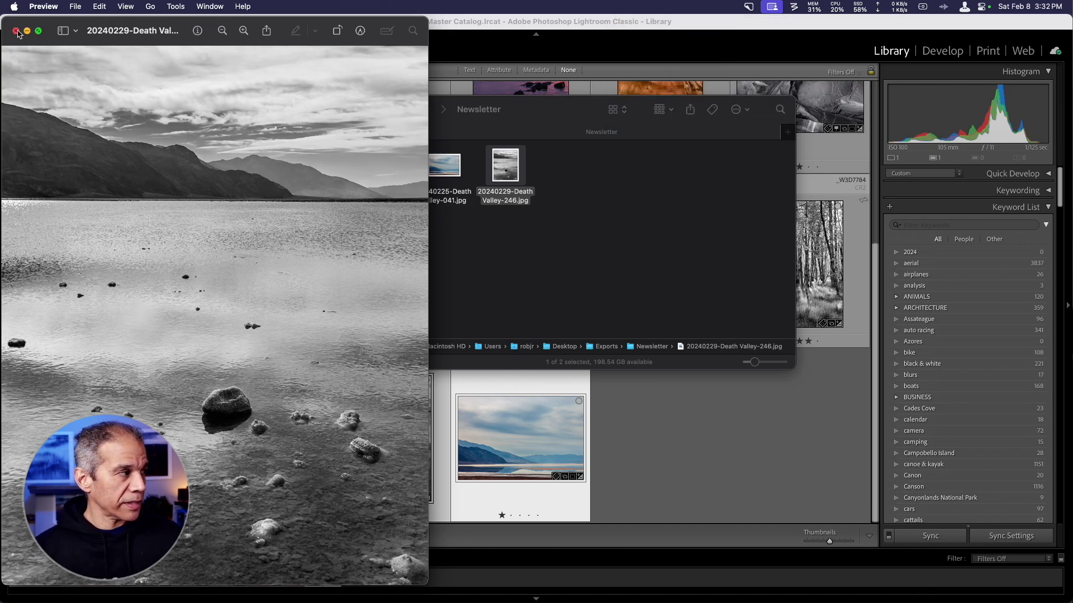
Close Preview and the Finder window, then reopen the Export dialog for the two photos.
click(16, 31)
click(297, 110)
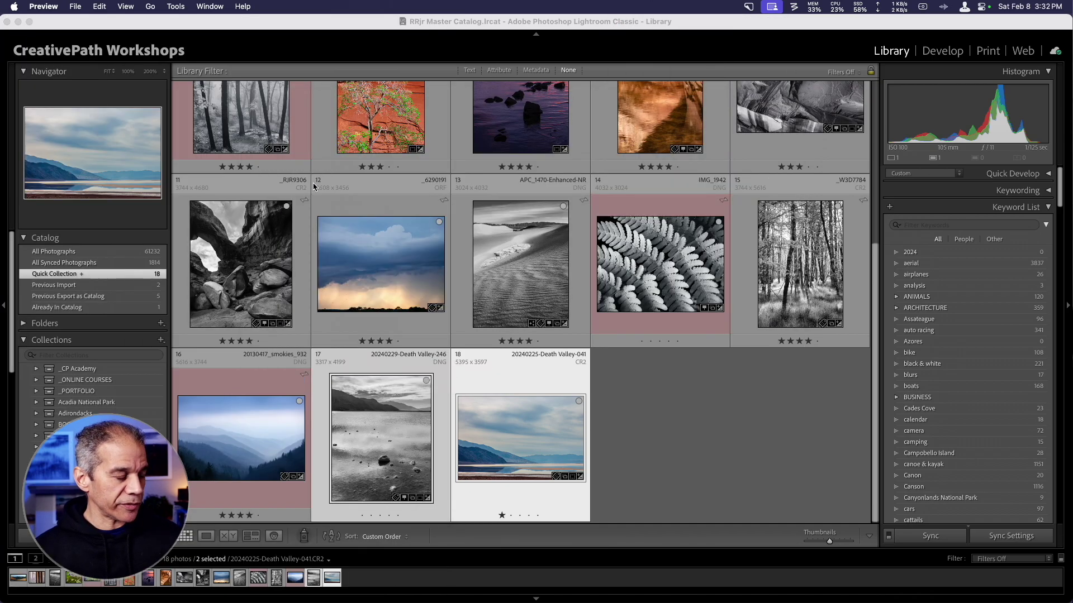
click(238, 30)
click(112, 6)
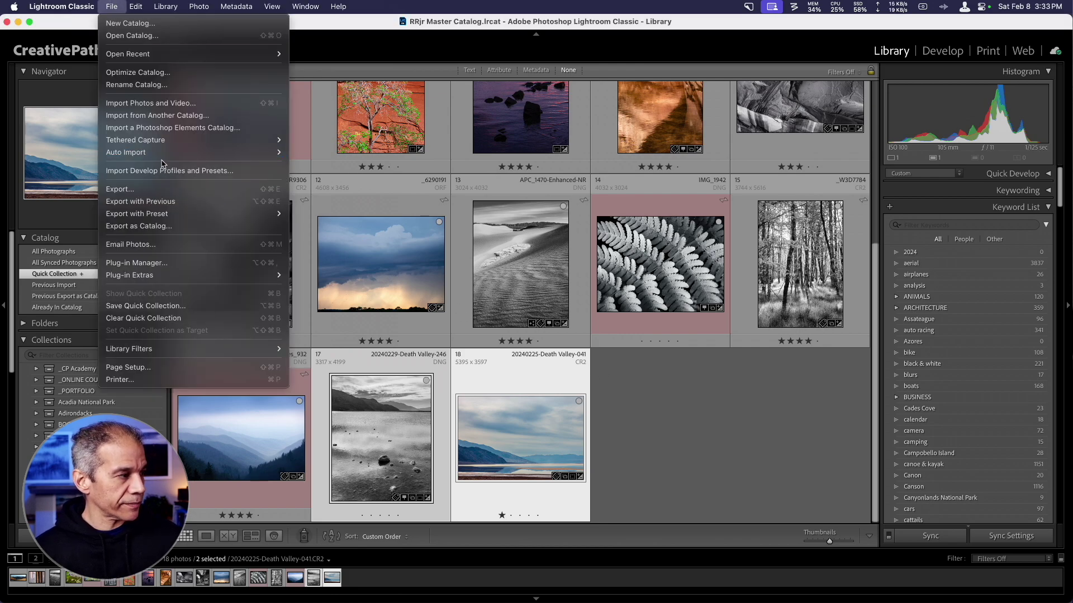
click(159, 189)
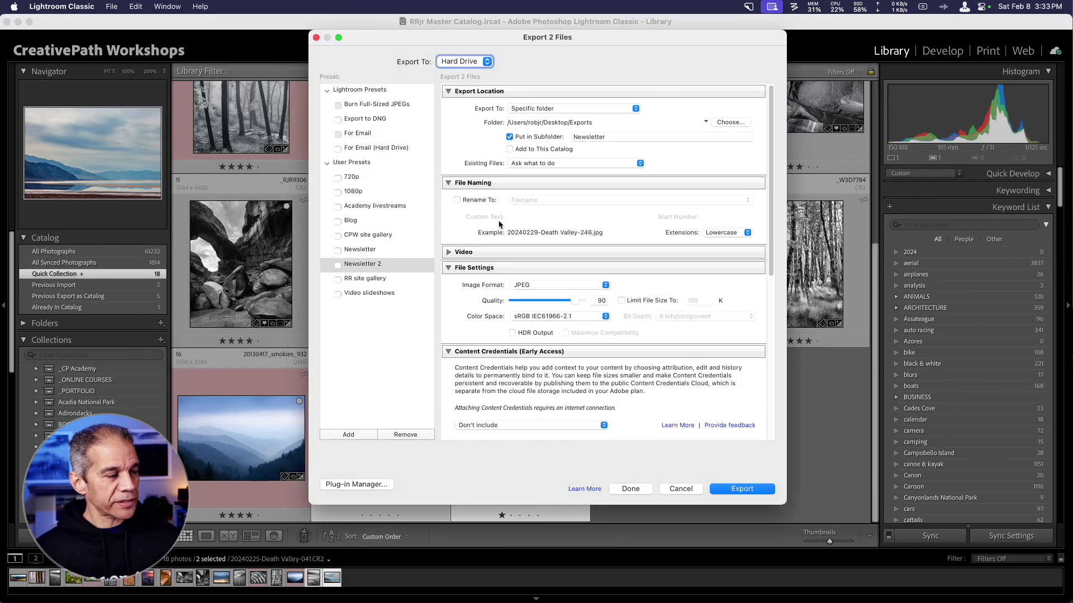
Set Resize to Fit to Long Edge at 1800 pixels.
scroll(514, 235, down, 8)
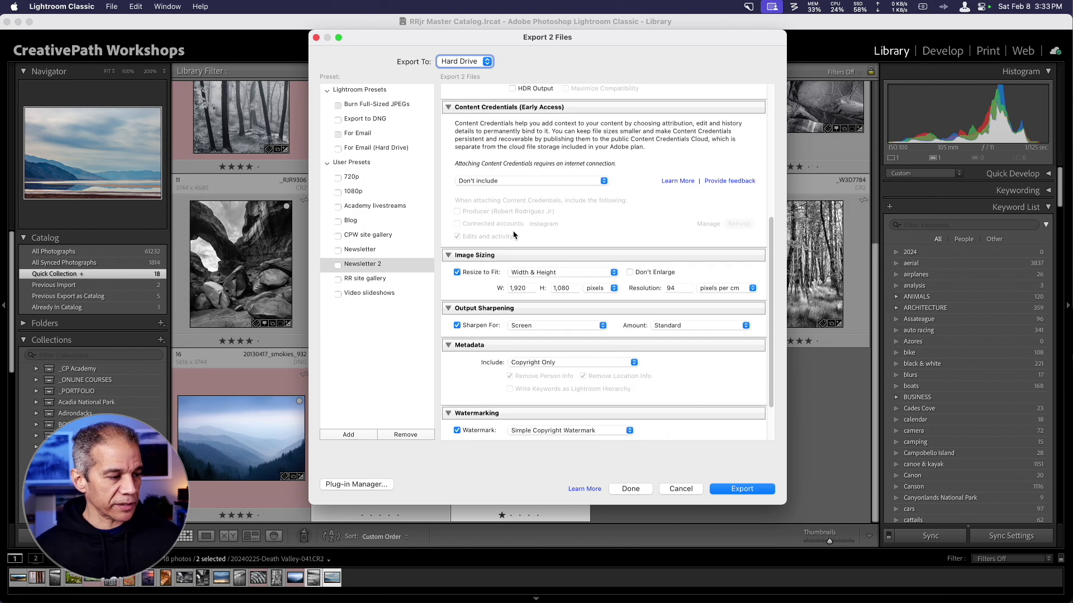
scroll(514, 235, down, 2)
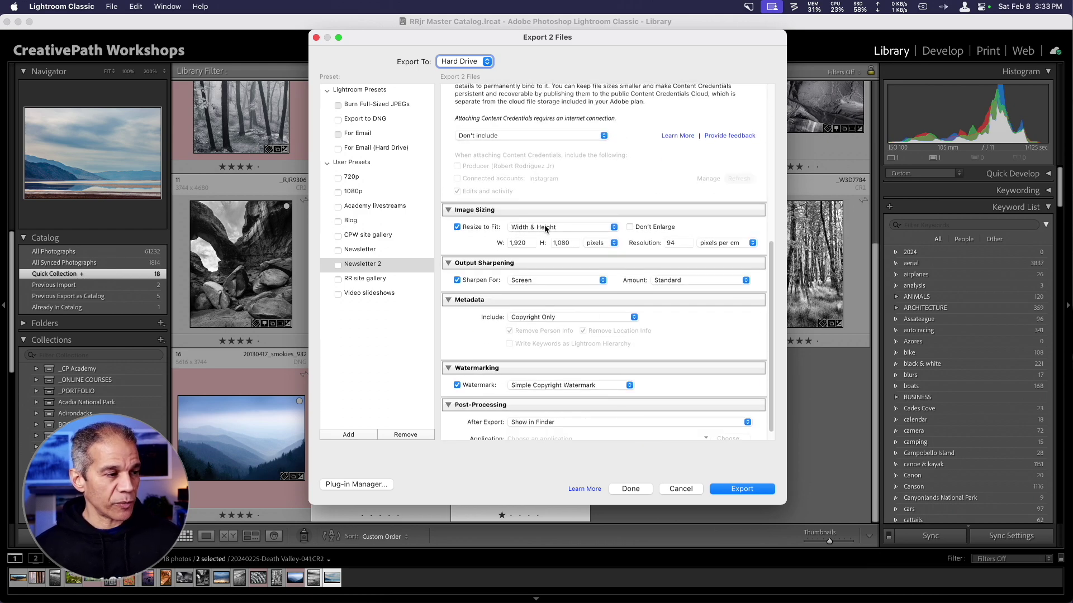
click(545, 228)
click(554, 249)
click(578, 244)
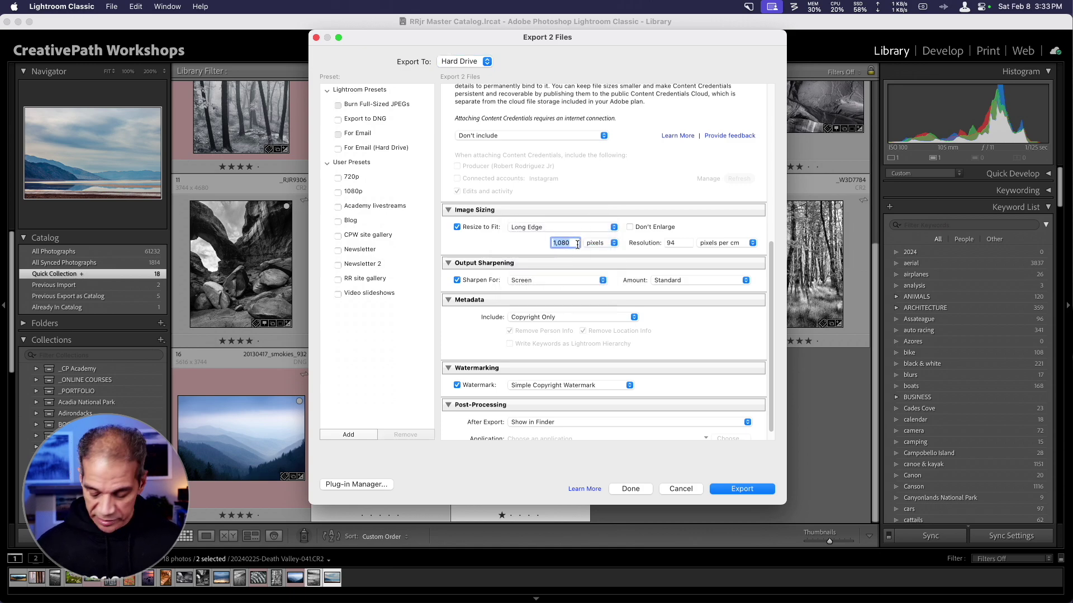
text(18)
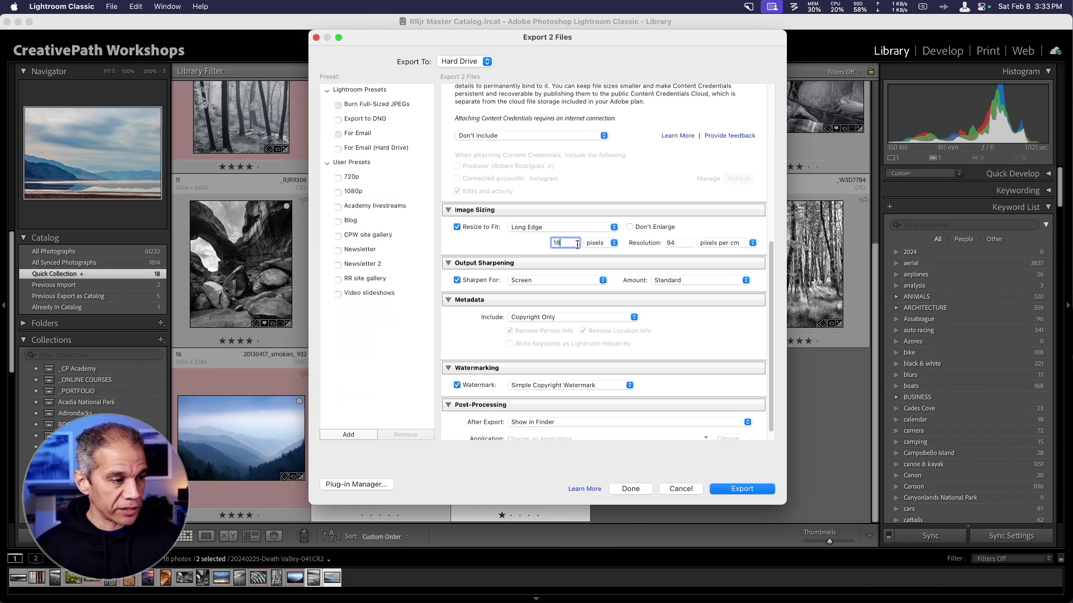
text(00)
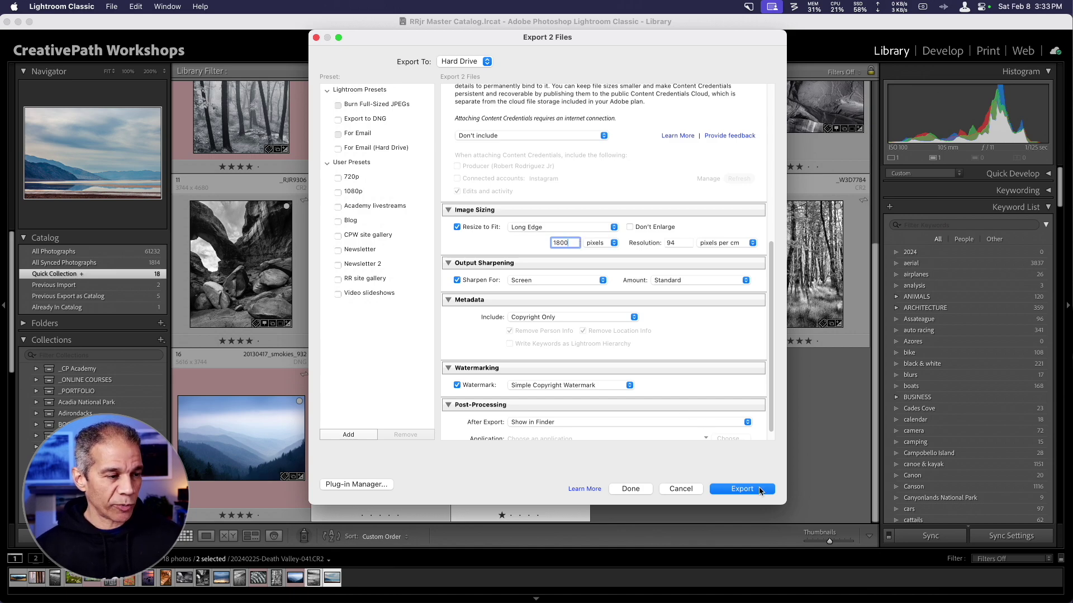
Export again, prompting the warning that the 041 and 246 JPEGs already exist.
click(742, 489)
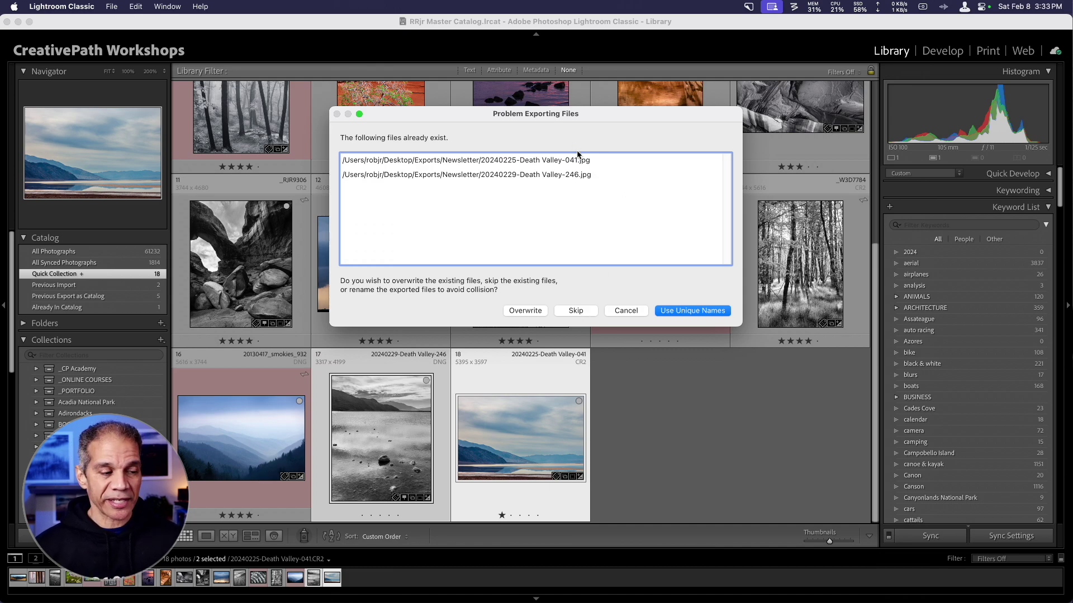
Export with unique names and confirm the 041-2 copy measures 1800 × 1200 pixels.
click(709, 312)
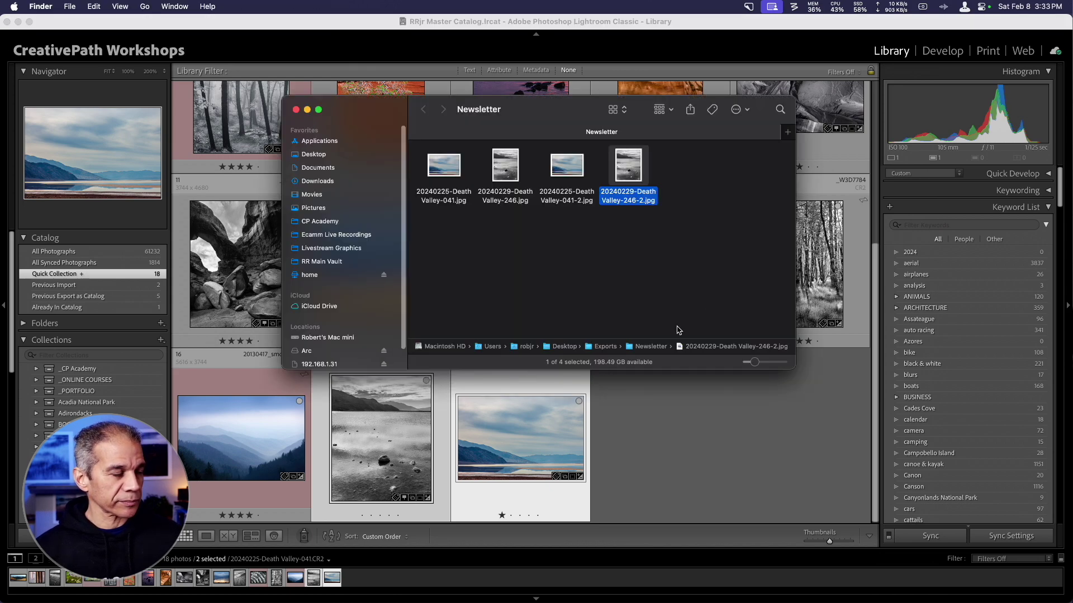
click(562, 242)
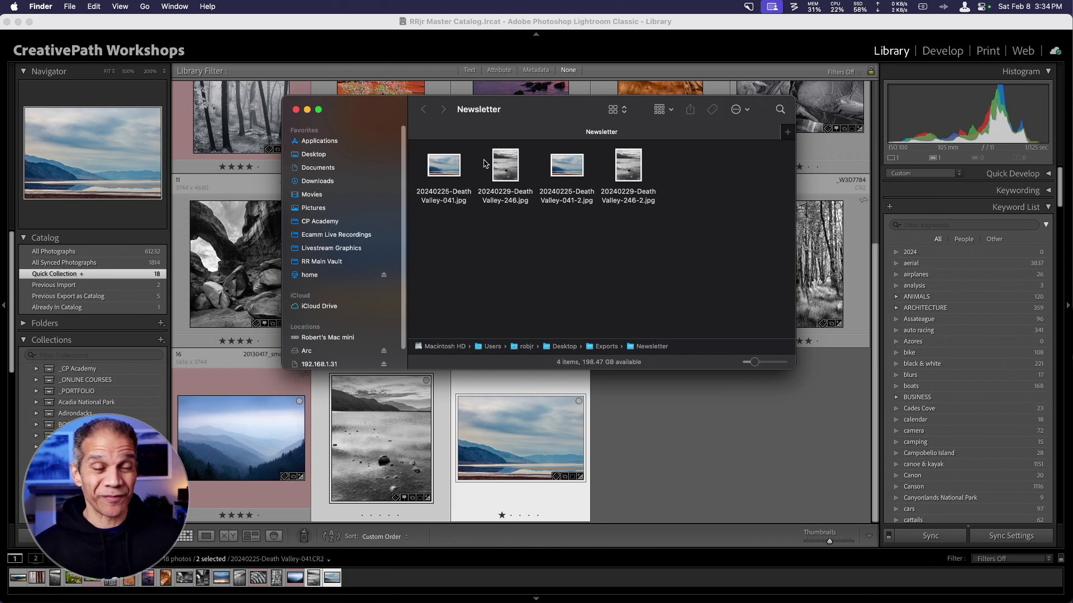
click(571, 168)
double_click(568, 165)
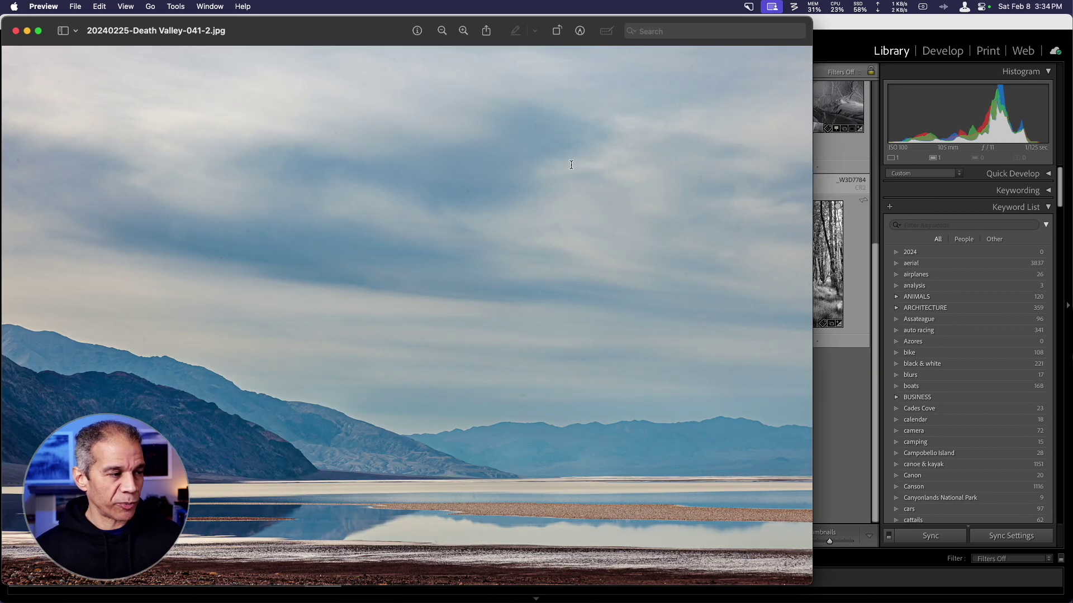
key(super+i)
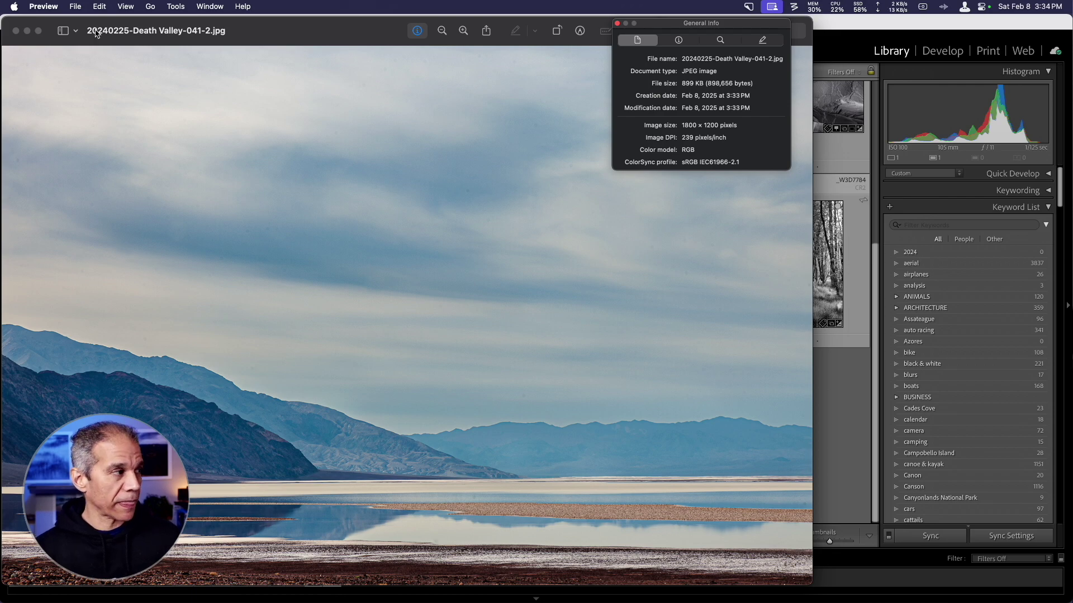
click(16, 31)
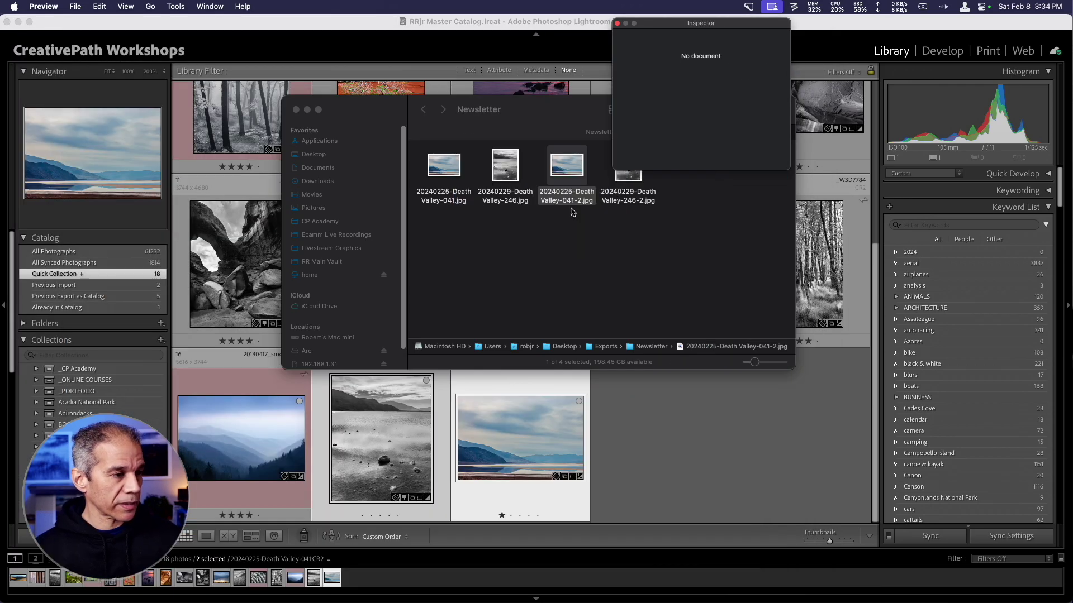
Confirm the 246-2 copy measures 1422 × 1800 pixels, then return to Lightroom.
click(622, 182)
double_click(622, 182)
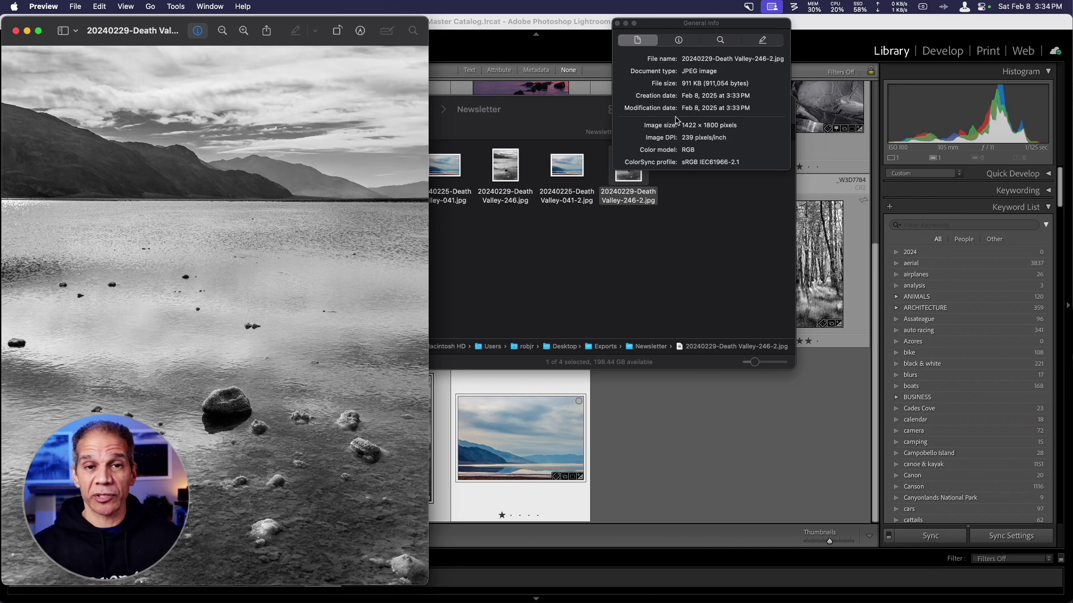
click(686, 400)
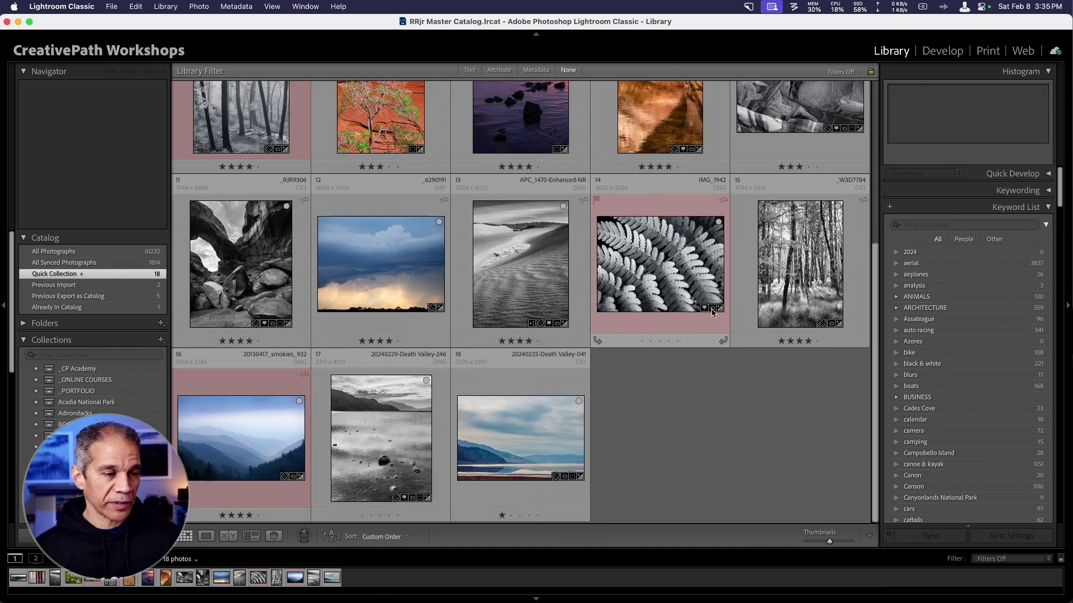
Export the fern and _W3D7784 photos with the Newsletter 2 preset, then close Finder.
click(676, 260)
super+click(800, 263)
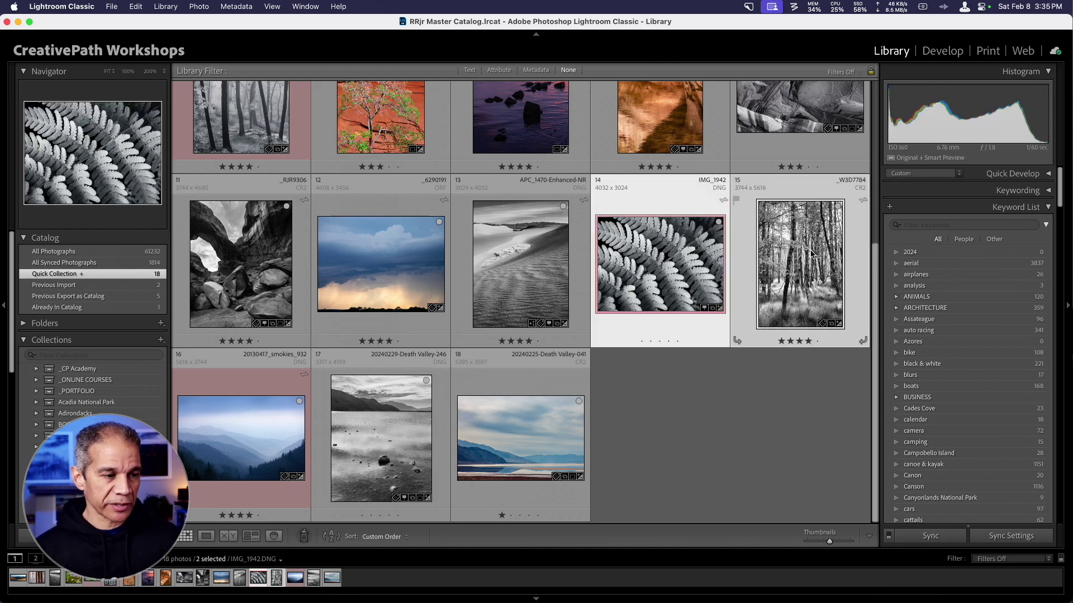
click(113, 6)
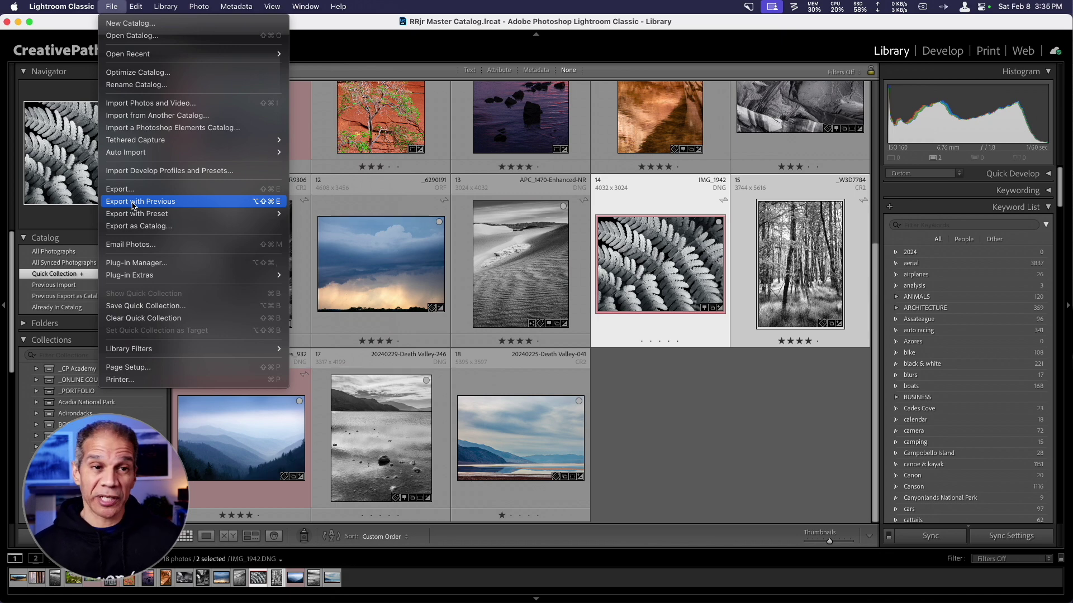
mouse_move(175, 217)
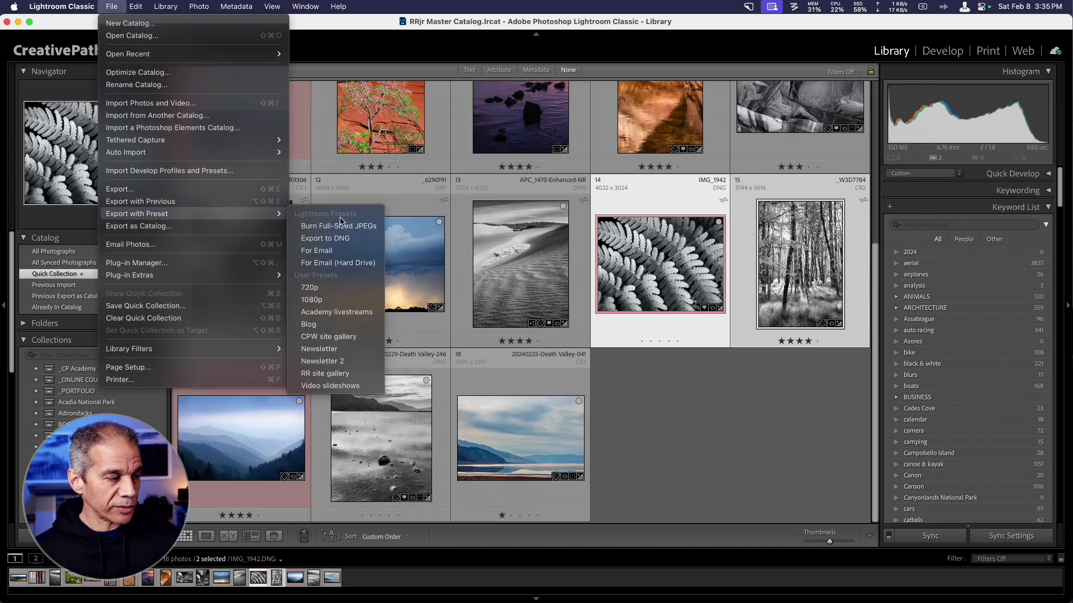
click(349, 361)
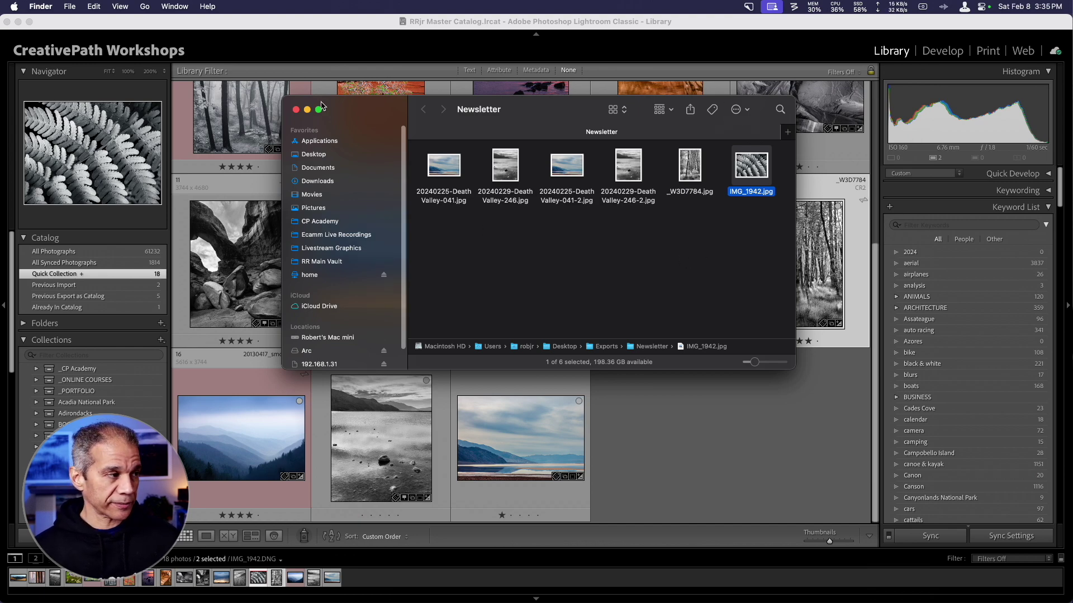
click(296, 110)
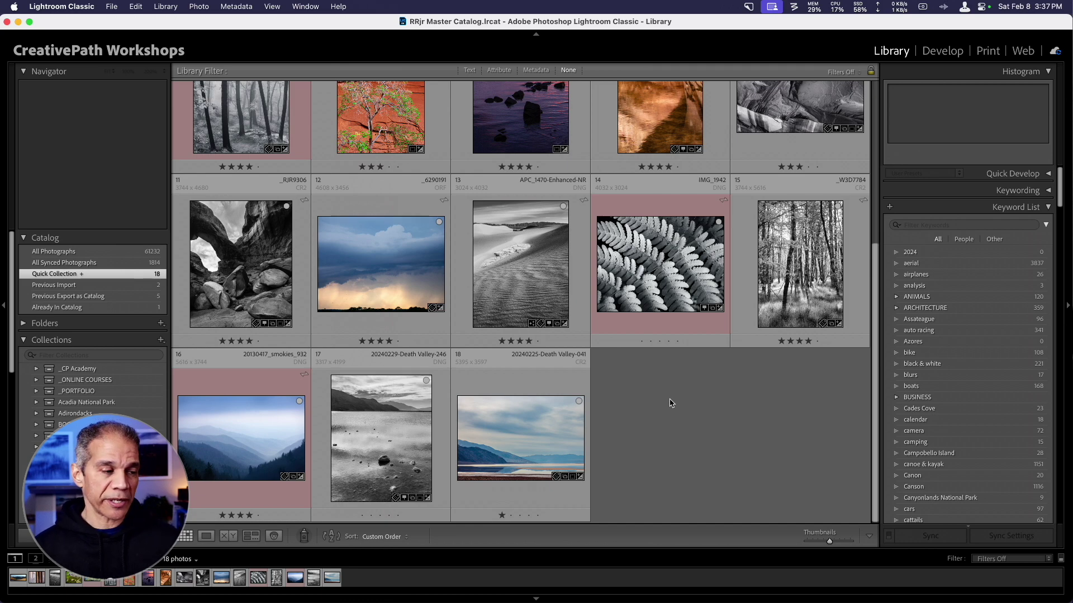
Select the APC_1470-Enhanced-NR dune photo and open the Export dialog.
click(550, 260)
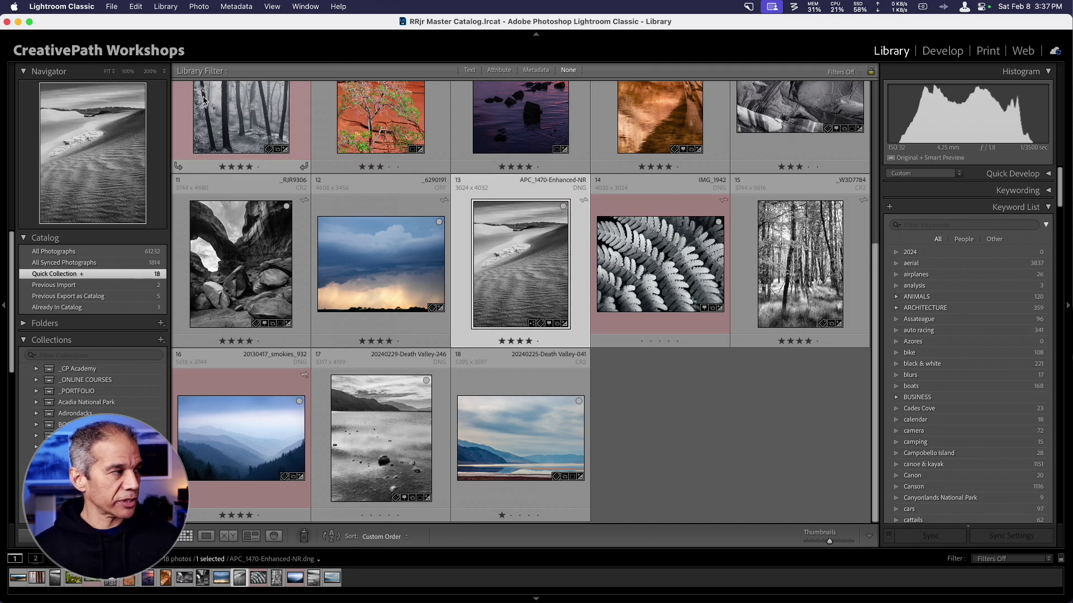
click(112, 6)
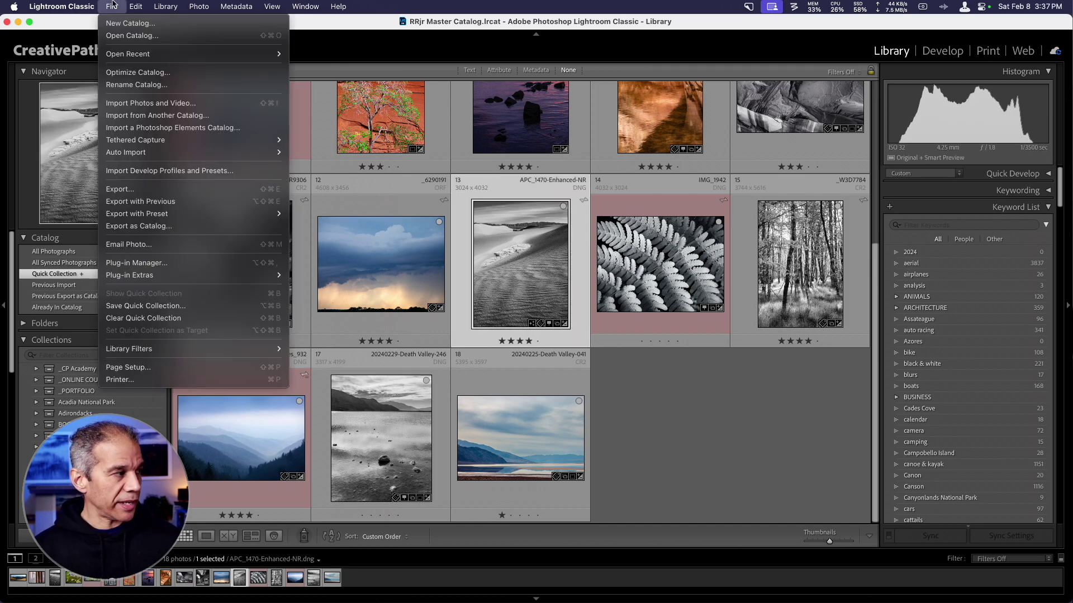
click(149, 190)
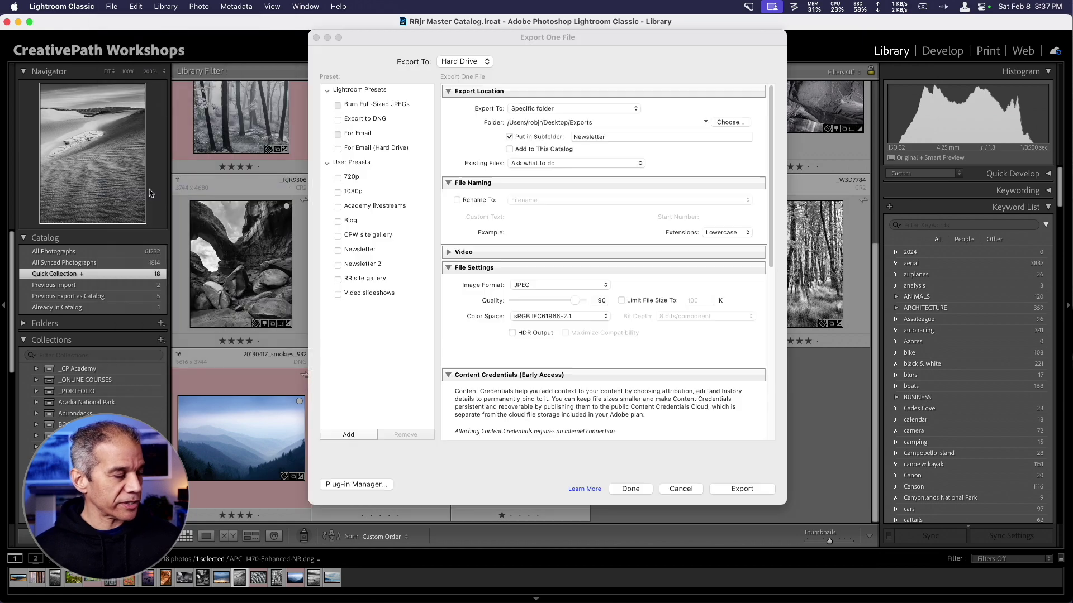
Tick Newsletter 2, Blog and Academy livestreams presets, then untick them to show Newsletter 2.
click(338, 266)
click(338, 222)
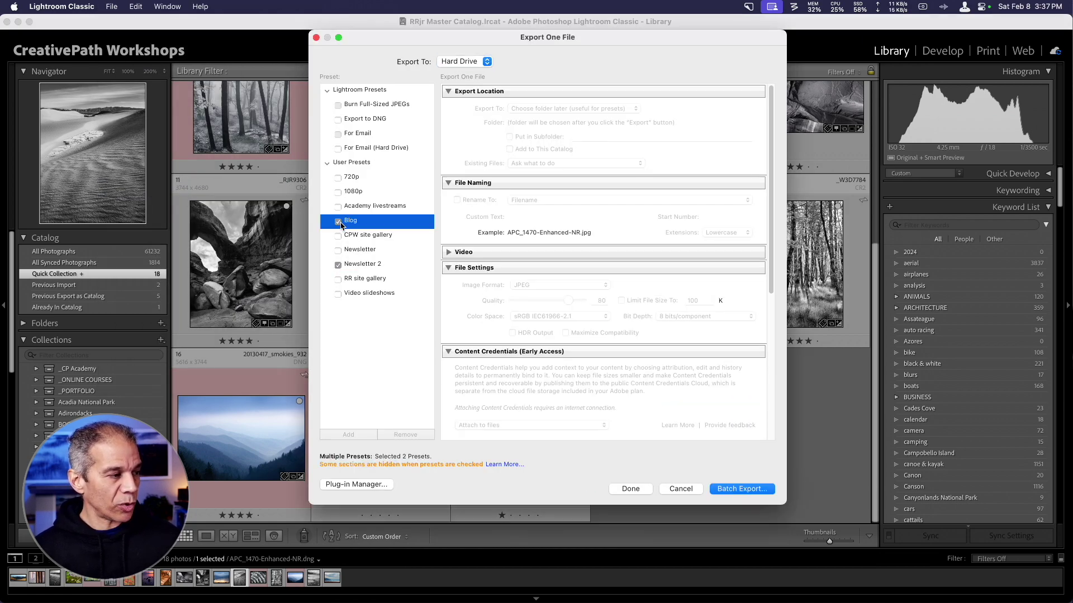
click(338, 207)
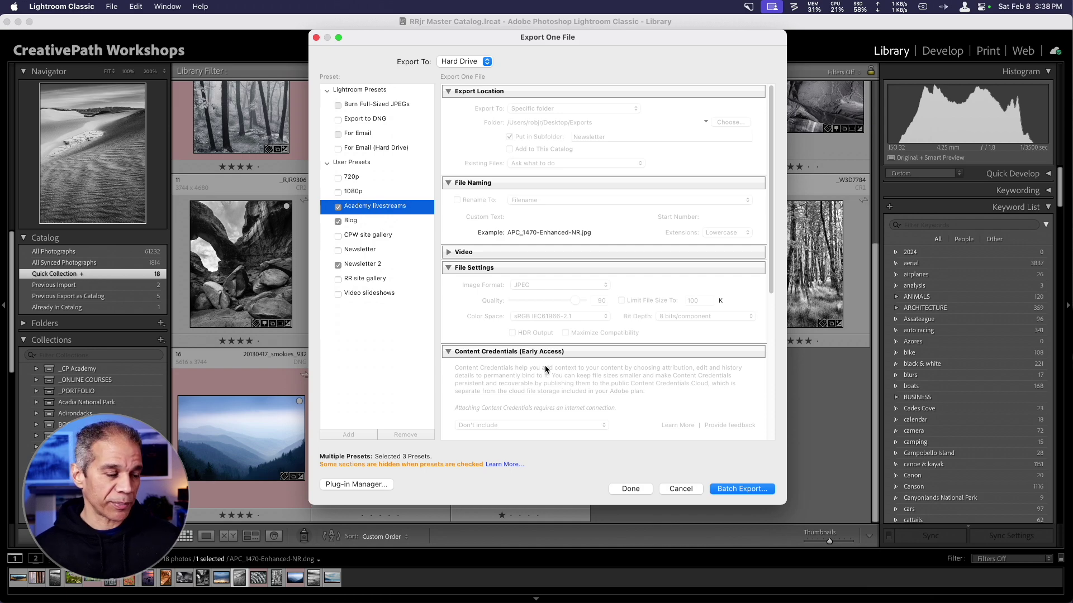
click(338, 207)
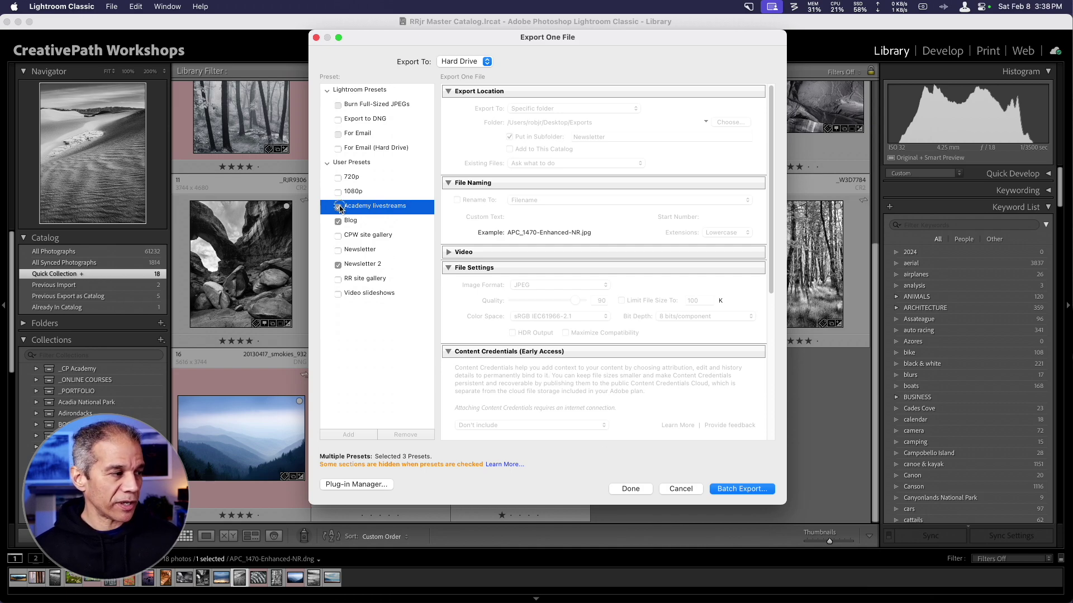
click(338, 222)
click(338, 265)
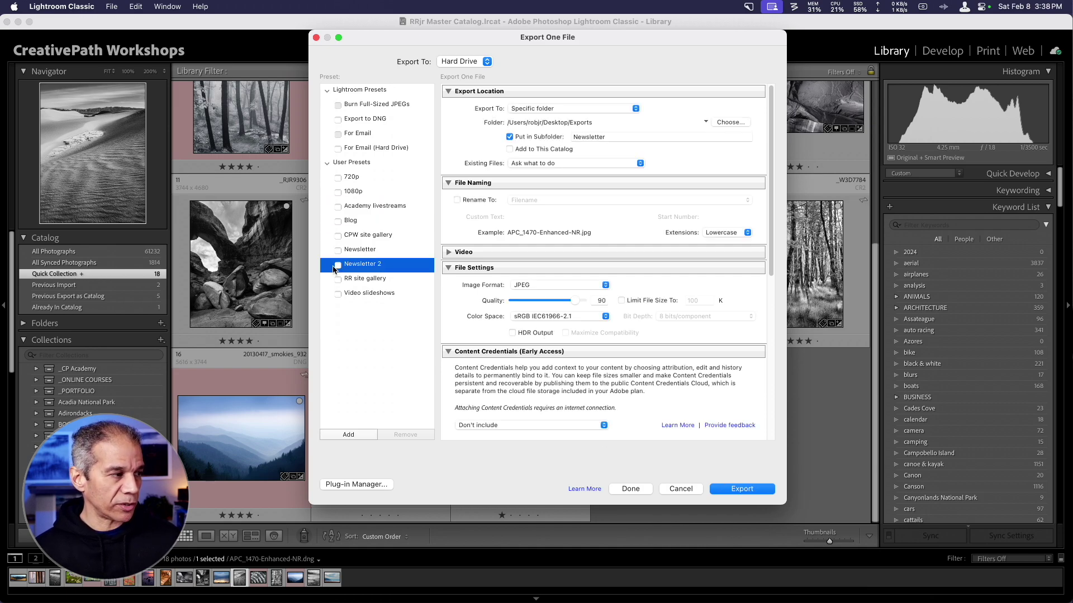
Inspect the Export to DNG preset, tick it for batch mode, then cancel the export.
click(375, 119)
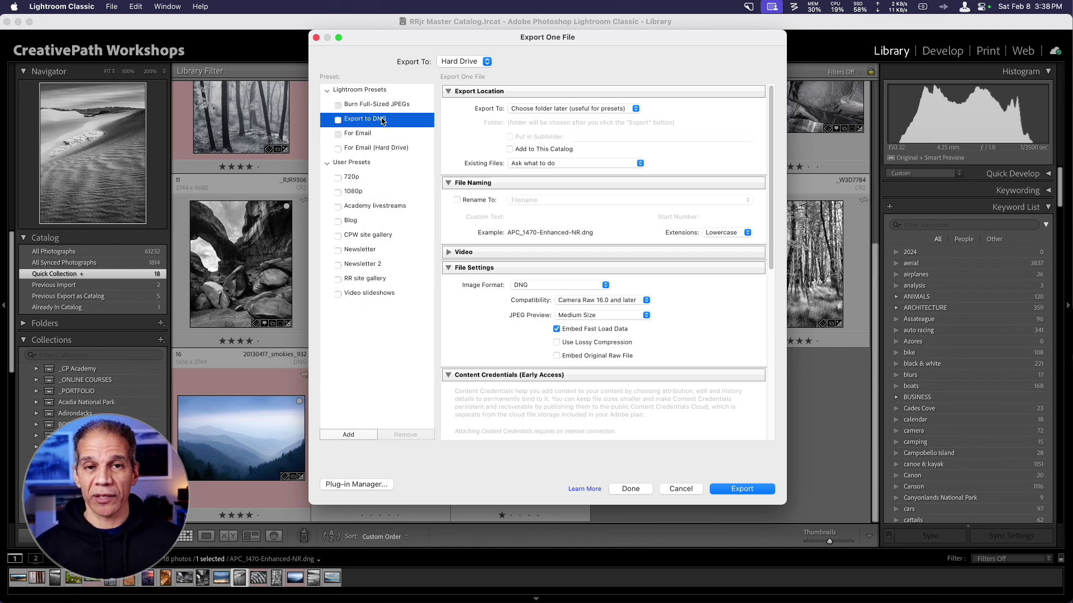
click(337, 119)
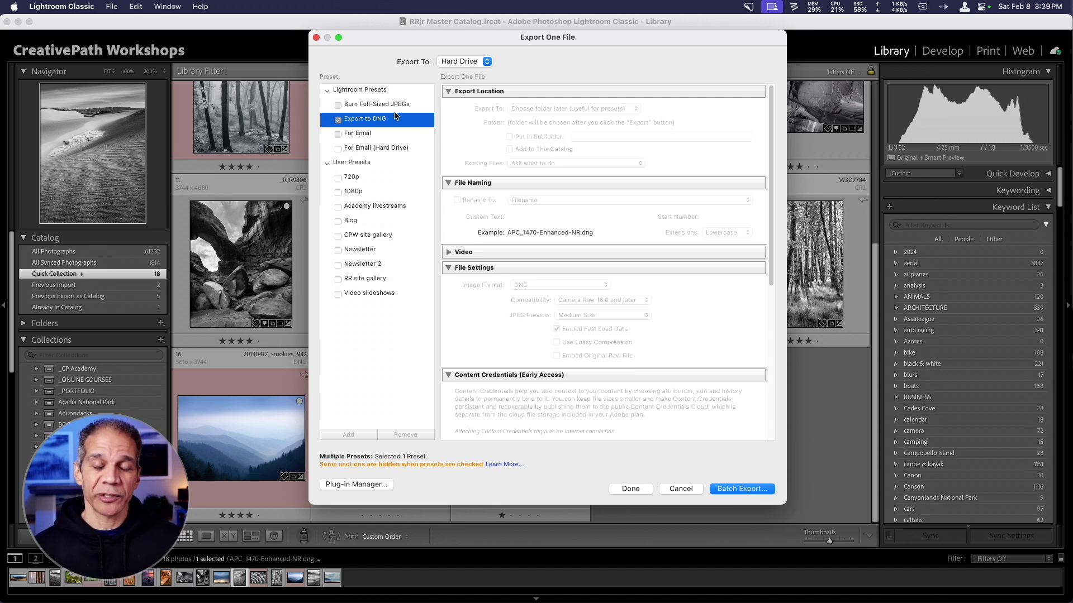
click(681, 489)
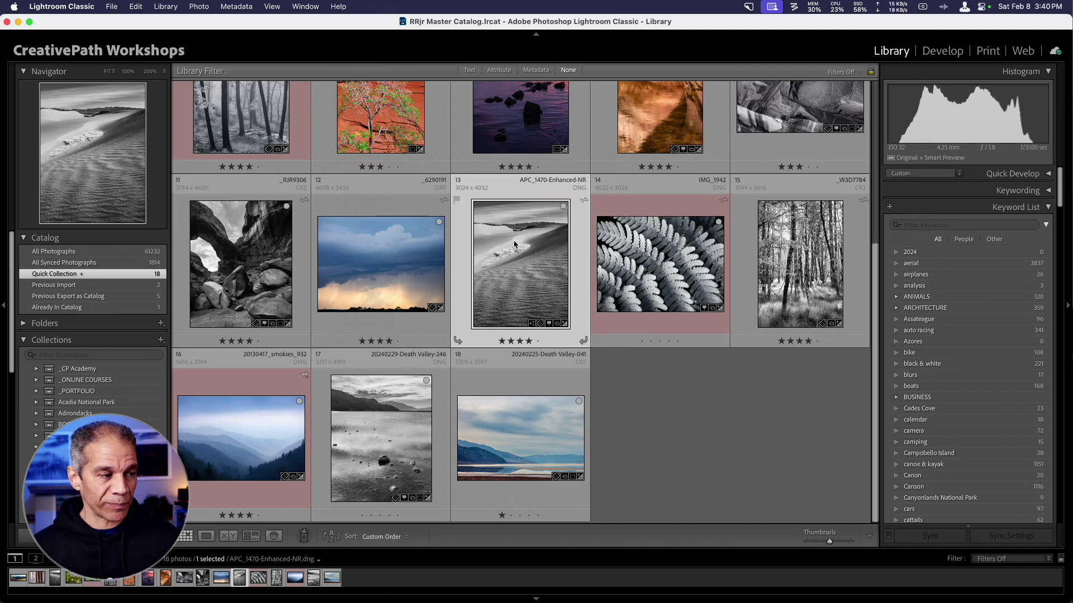
click(111, 6)
mouse_move(198, 217)
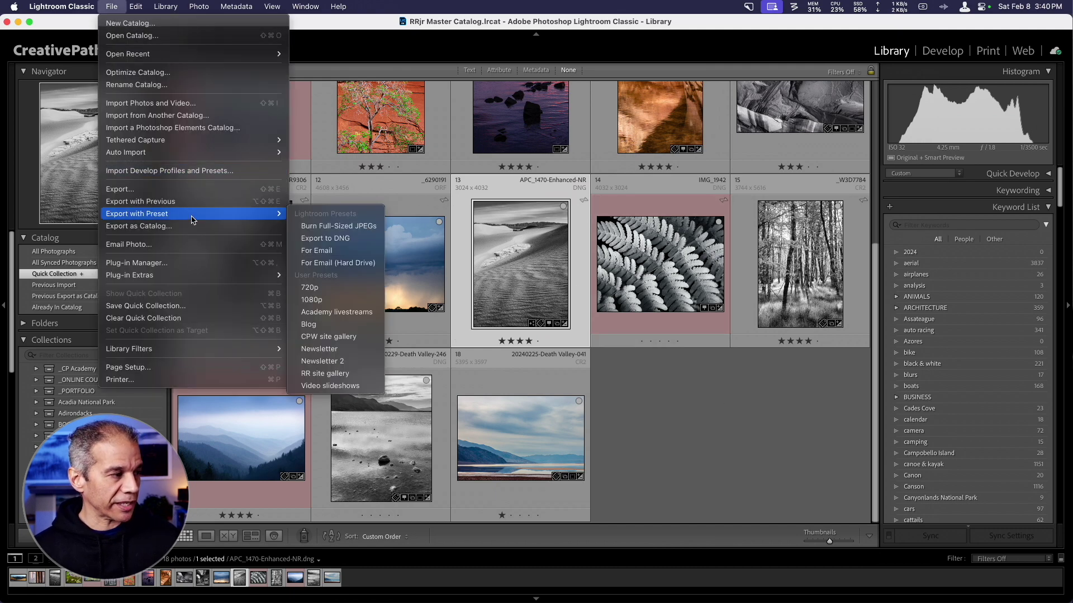